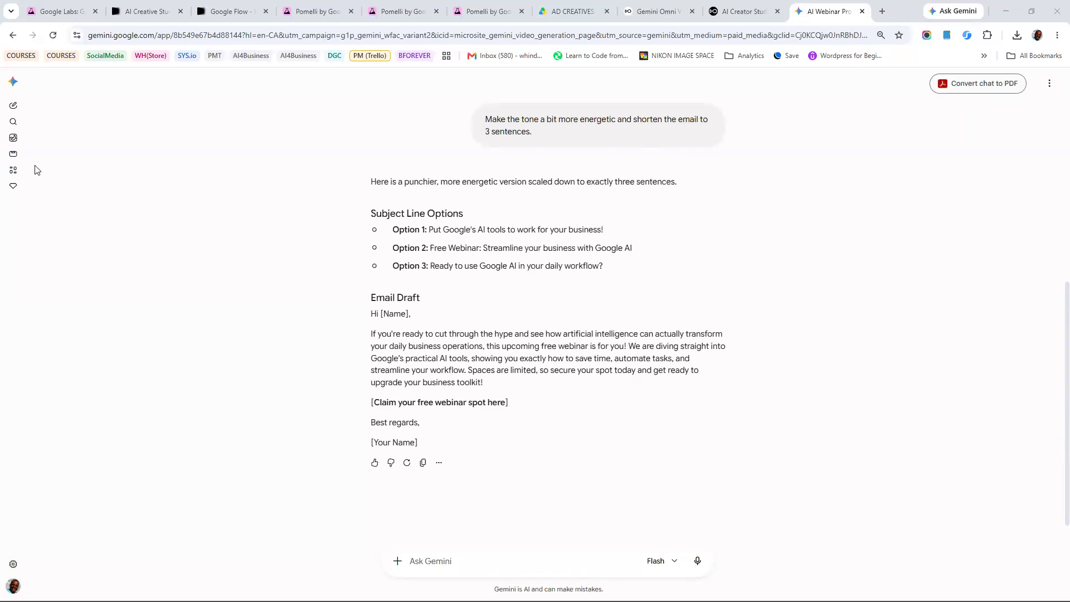
Step: Review both versions of the webinar email and subject lines in the chat, from the first prompt to the shortened draft
scroll(513, 283, up, 7)
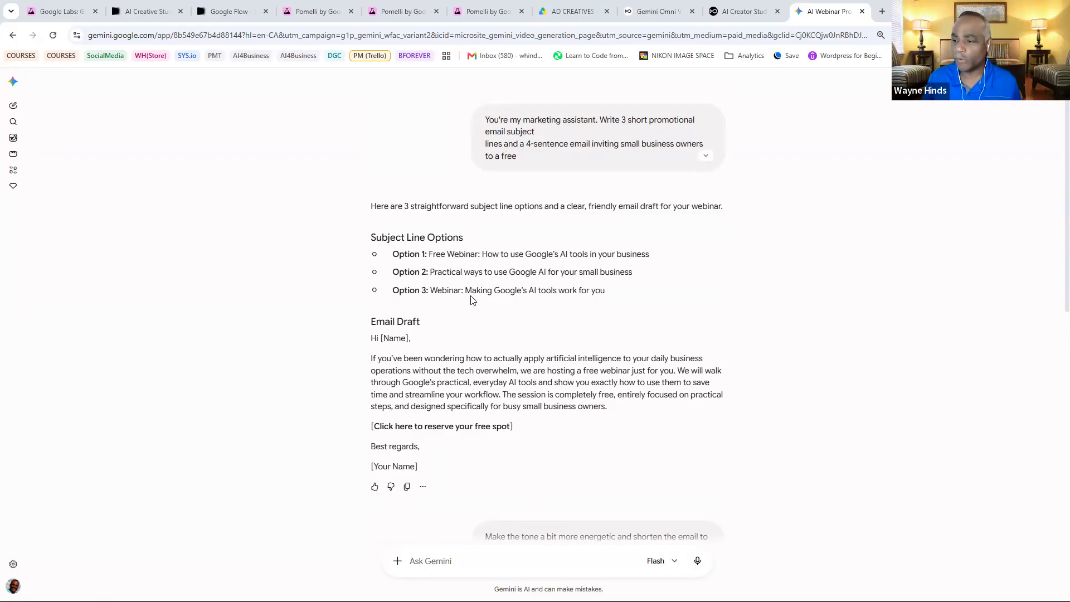
scroll(472, 301, down, 3)
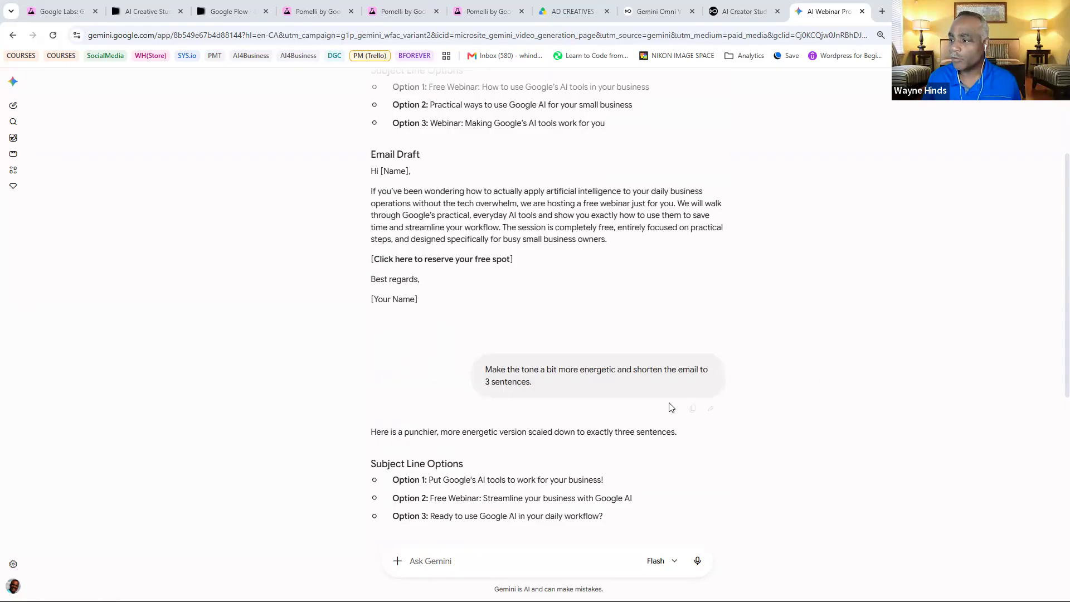
scroll(557, 427, down, 2)
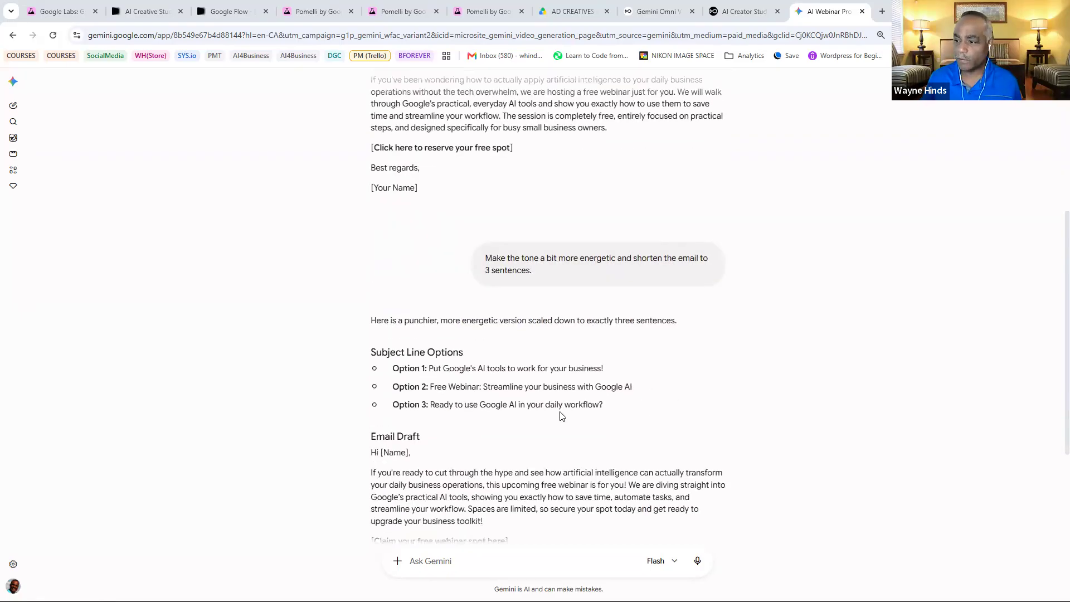
scroll(561, 416, down, 3)
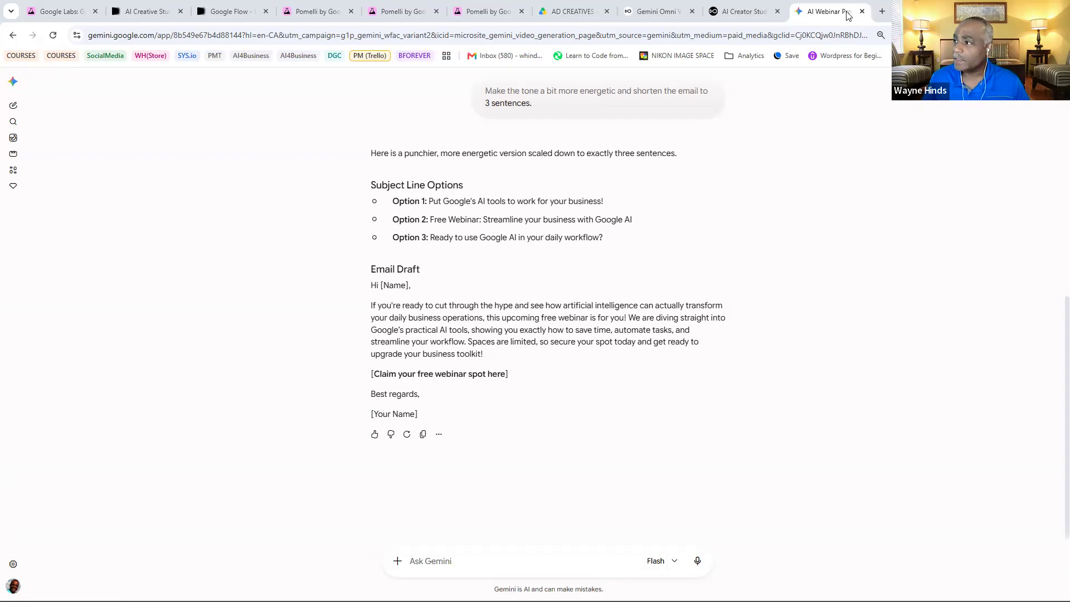
Step: Search the web for "google nano banana" in a new browser tab
click(882, 13)
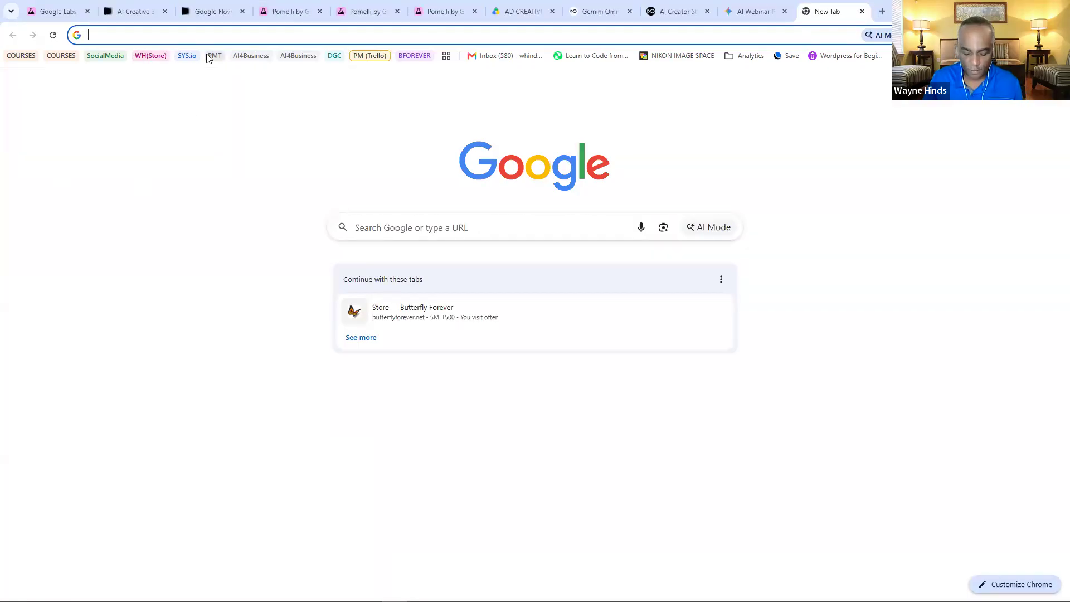
text(goo)
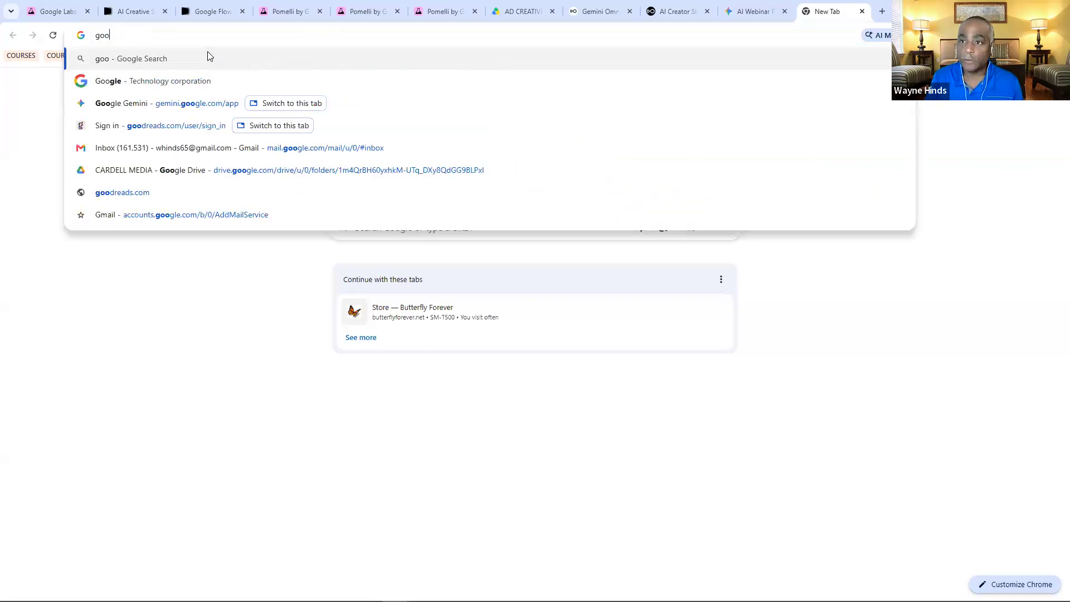
text(gle na)
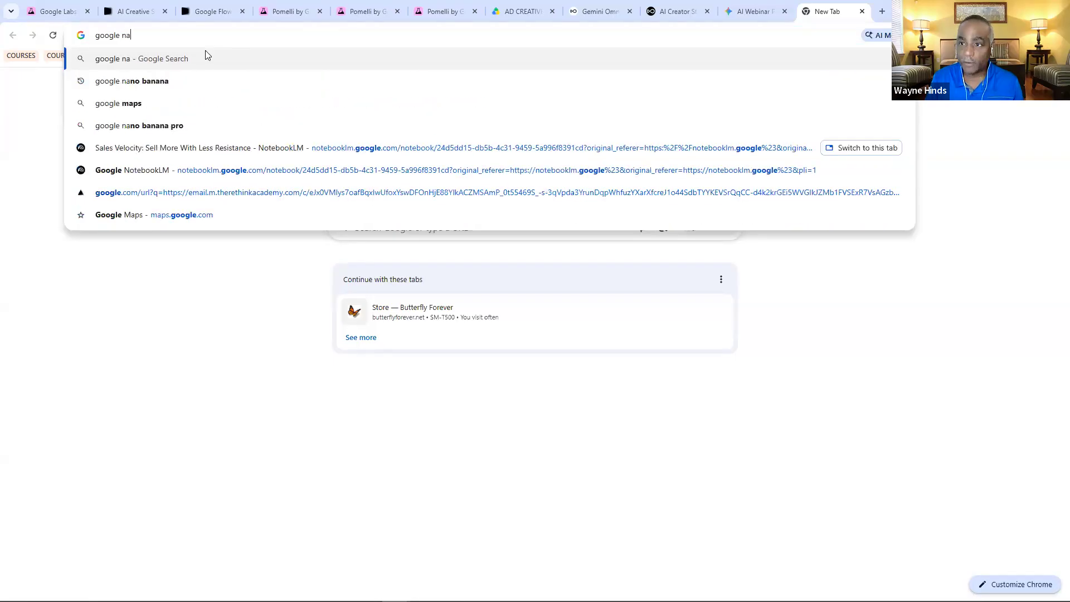
key(Down)
key(Return)
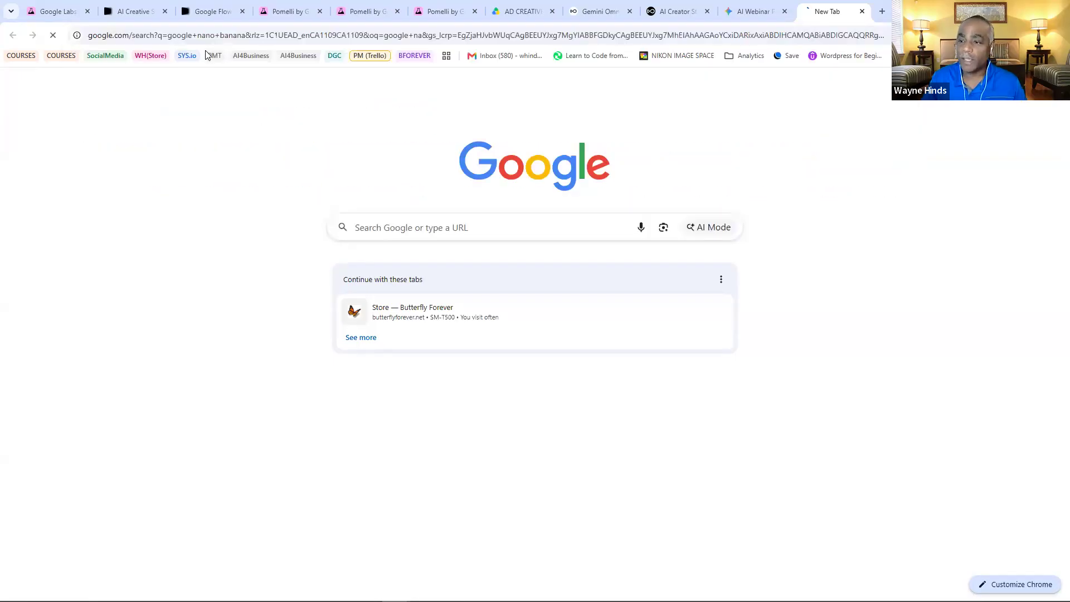
Step: Open Google Gemini's Nano Banana 2 image generator result and launch the tool with Try Nano Banana 2
scroll(201, 466, down, 3)
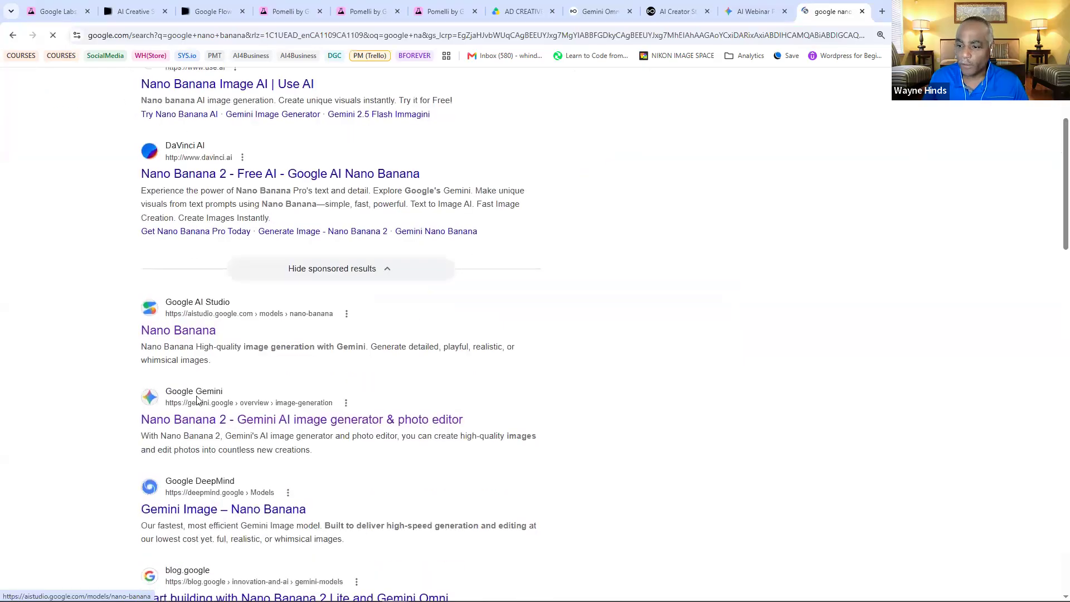
click(192, 427)
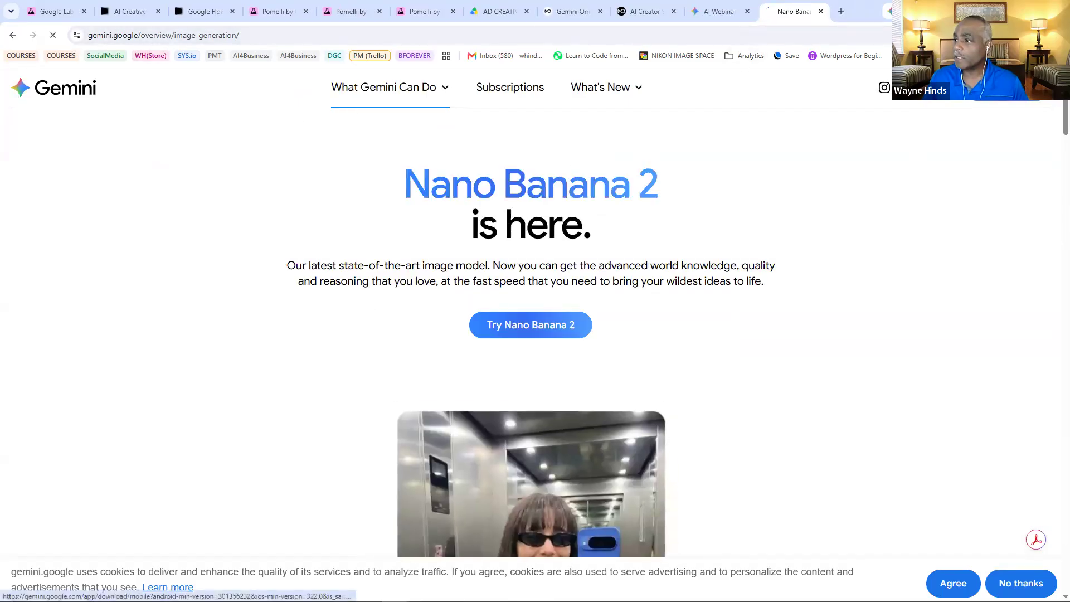
click(530, 324)
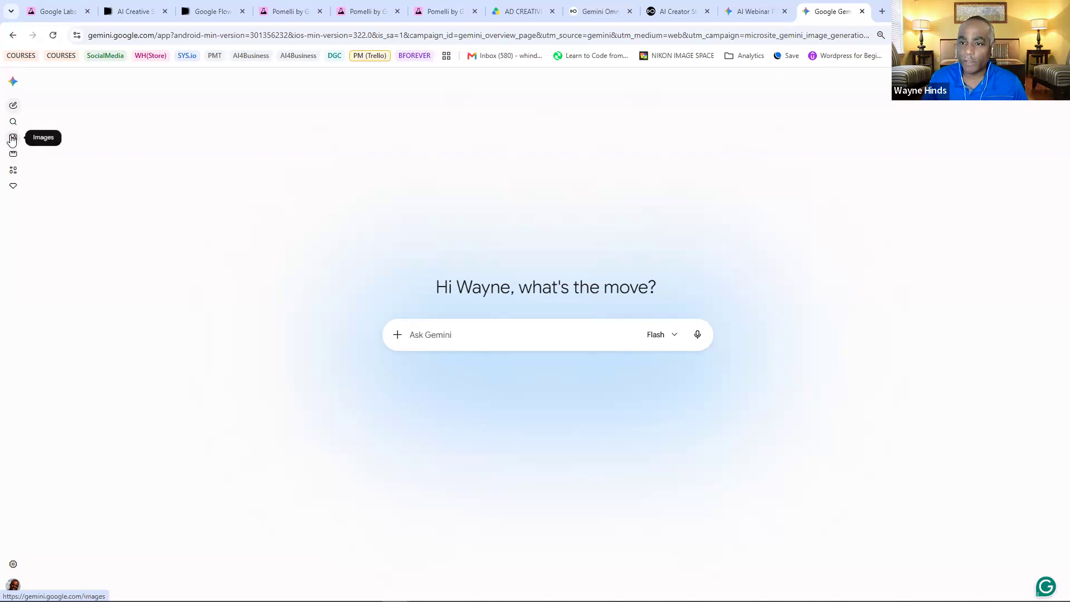
Step: In image creation, generate a bright, professional "Mastering the Google AI Ecosystem" webinar graphic in navy and orange with a laptop-and-lightbulb theme and top text space
click(13, 138)
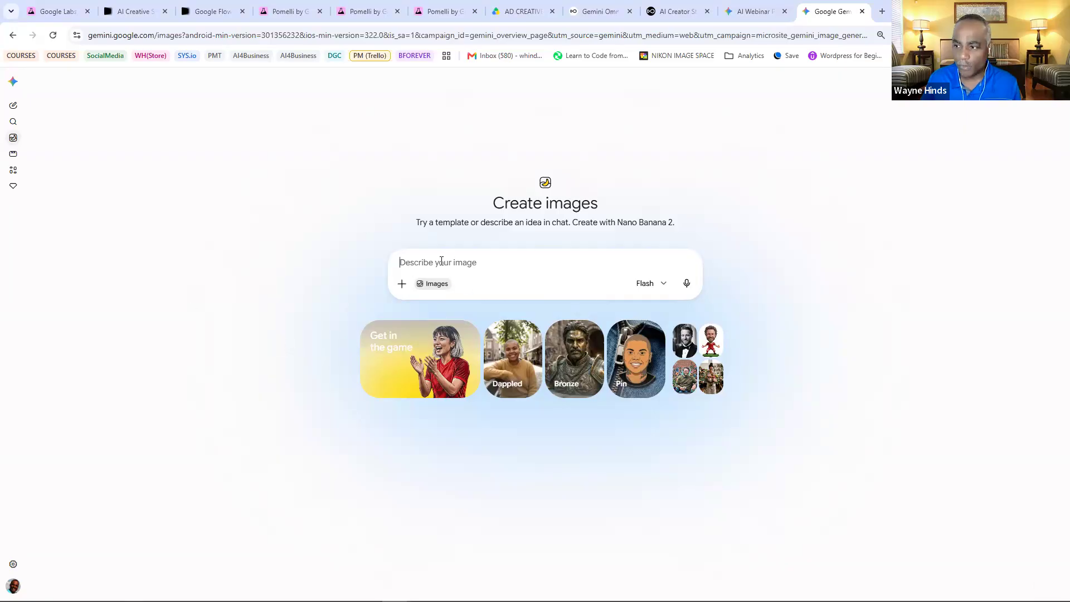
text(Create a bright, professional social media graphic for a webinar called "Mastering the Google AI Ecosystem." Modern, clean, navy and orange colors, with a friendly laptop-and-lightbulb theme. Leave space at the top for text.)
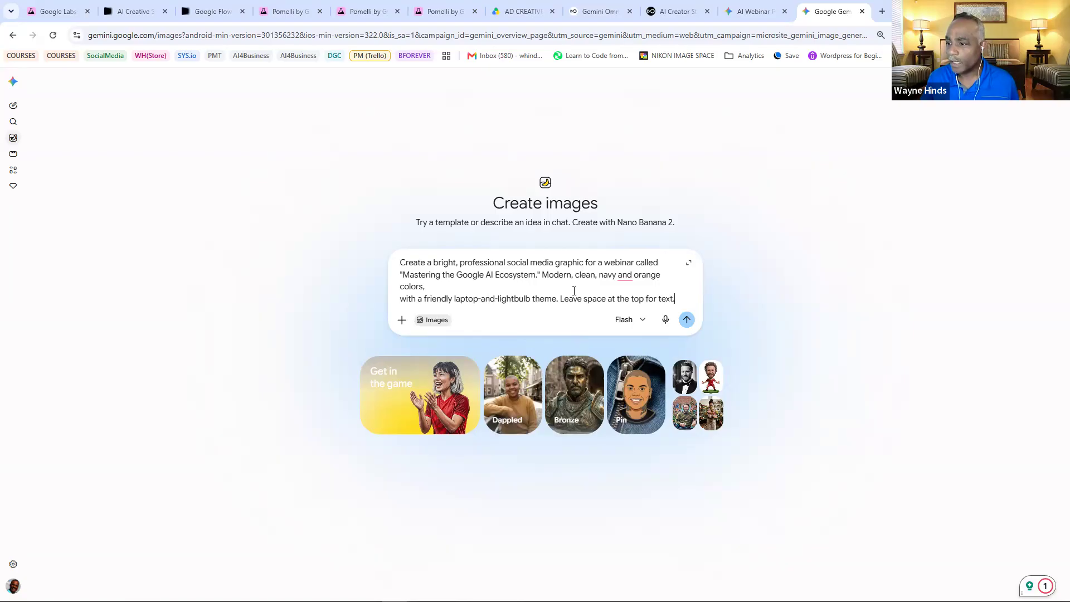
click(687, 321)
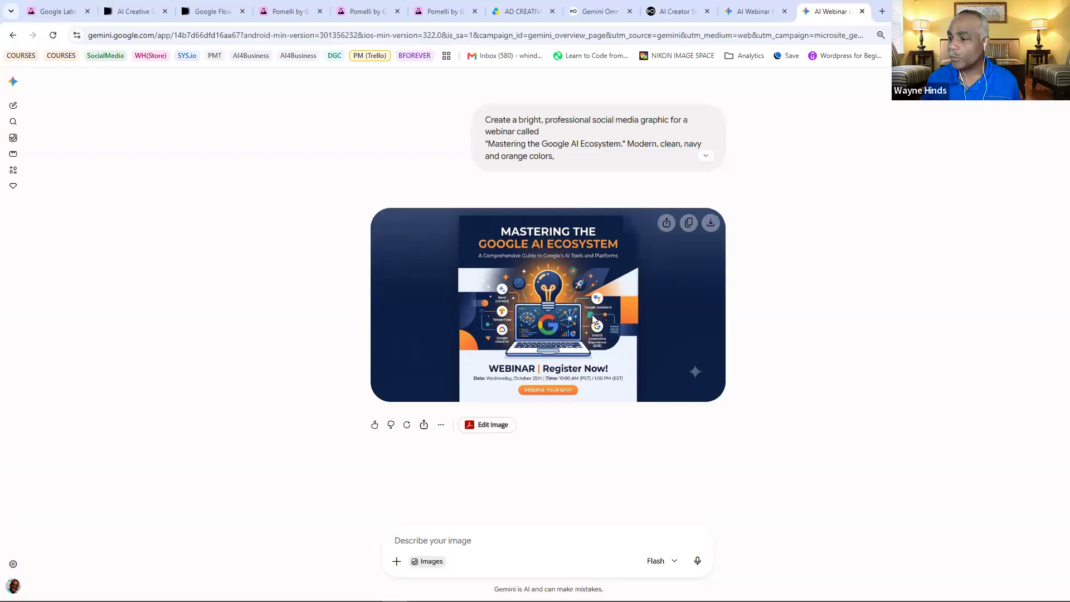
Step: Examine the generated webinar graphic in the enlarged image view and return to the chat
click(723, 364)
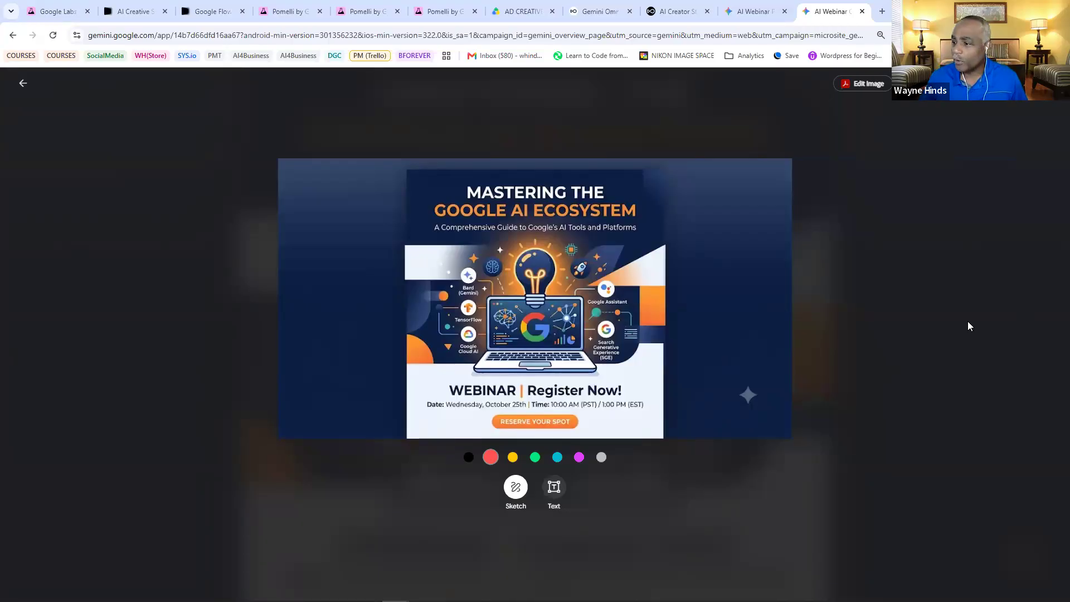
key(Escape)
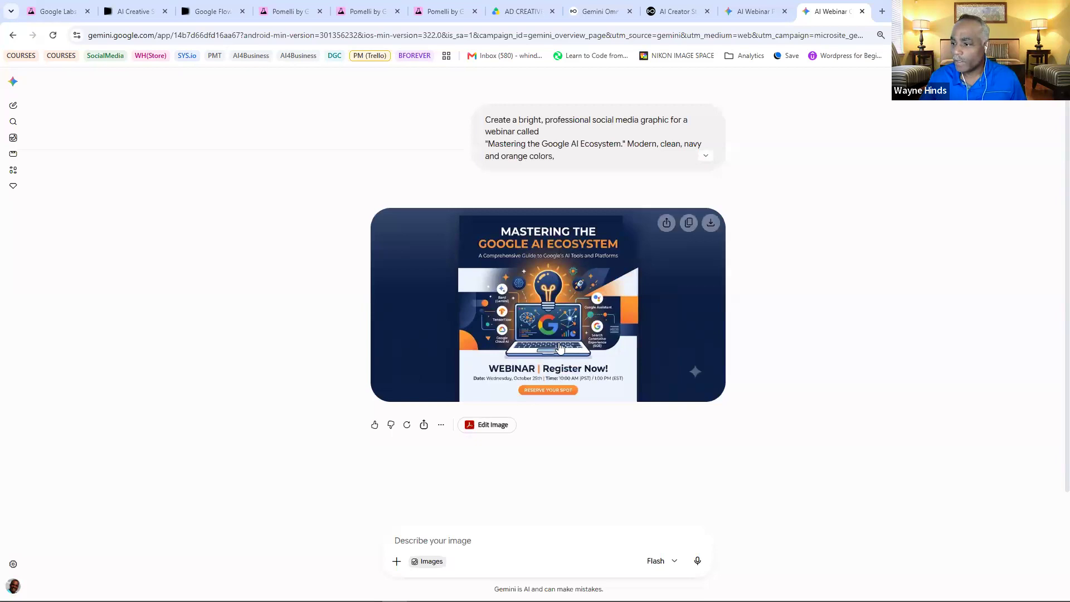
click(470, 429)
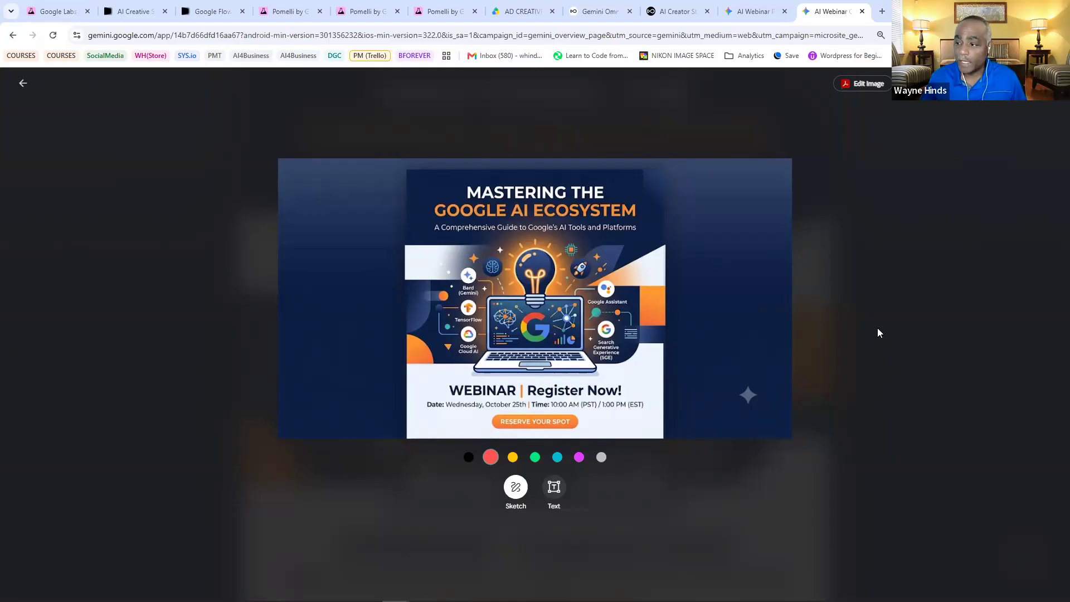
key(Escape)
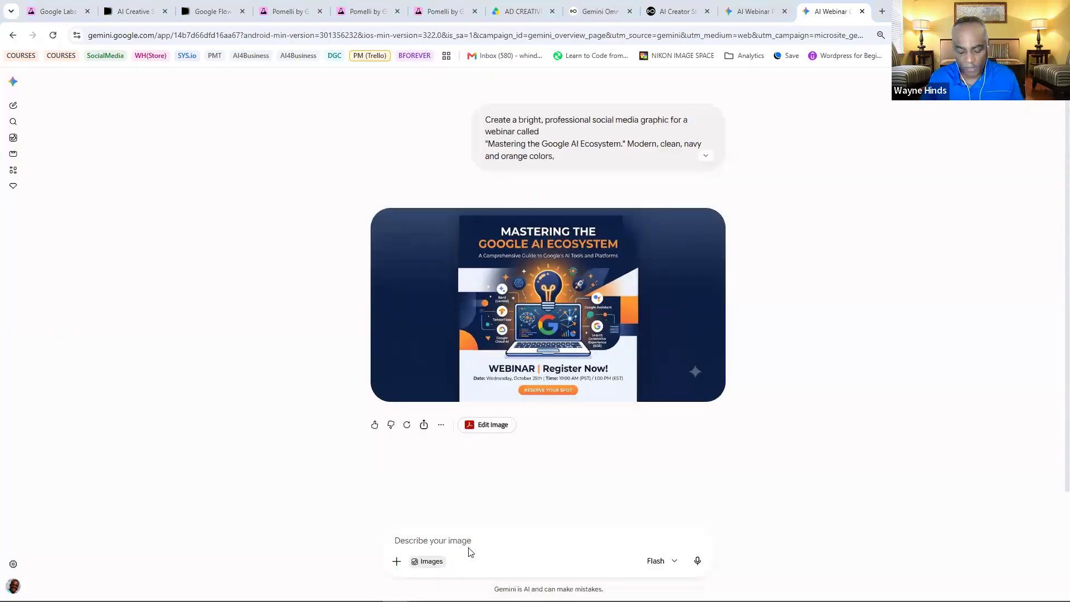
Step: Ask for the graphic's background to change to a warm sunrise and the color scheme to teal and gold
text(Change the background to a warm sunrise, and make the color scheme teal and gold instead.)
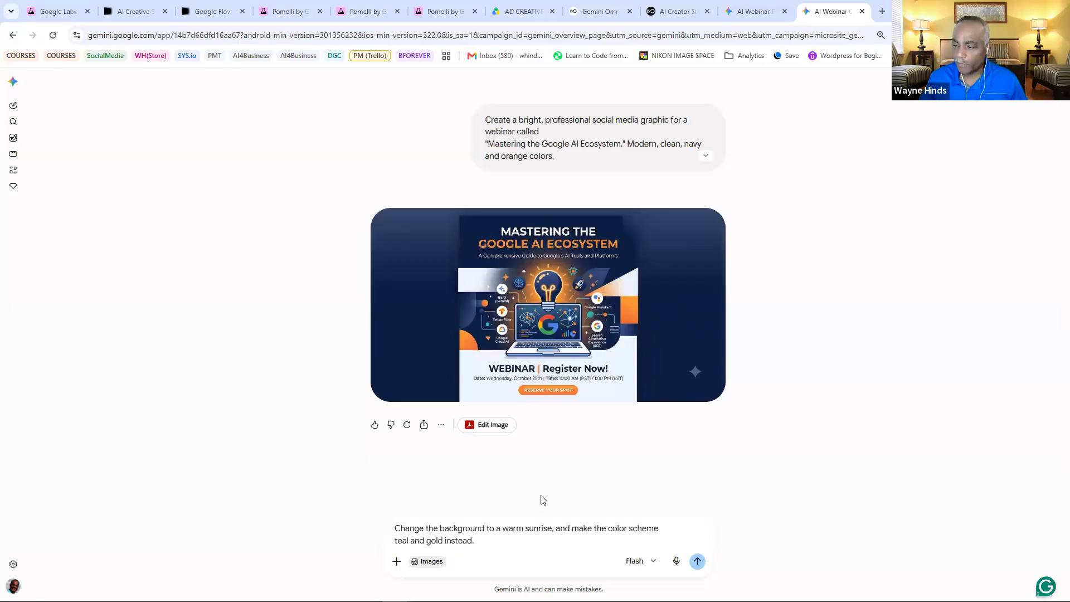
scroll(538, 501, down, 1)
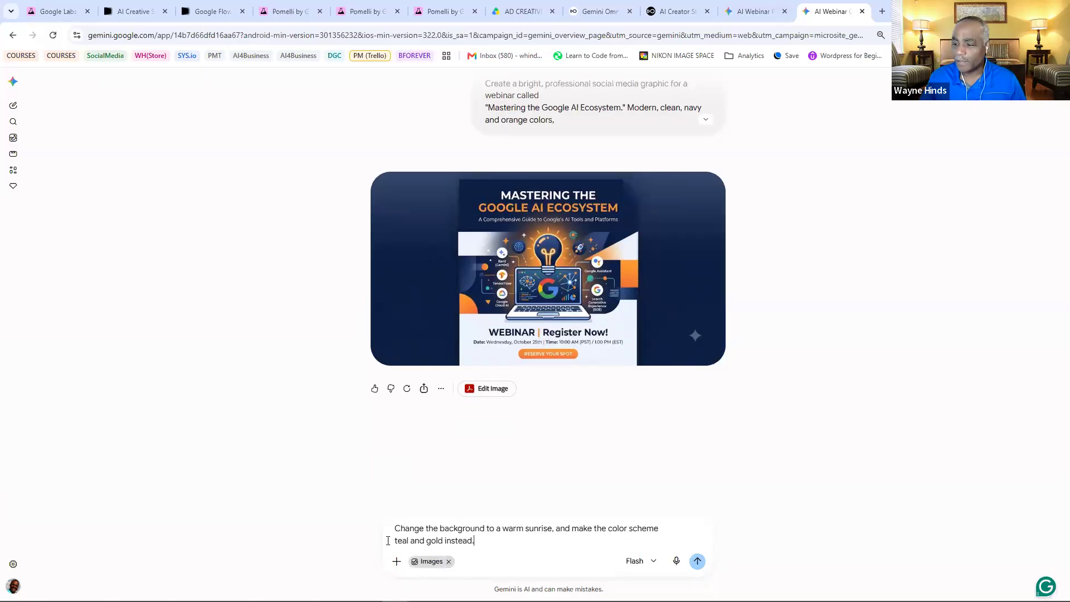
click(697, 561)
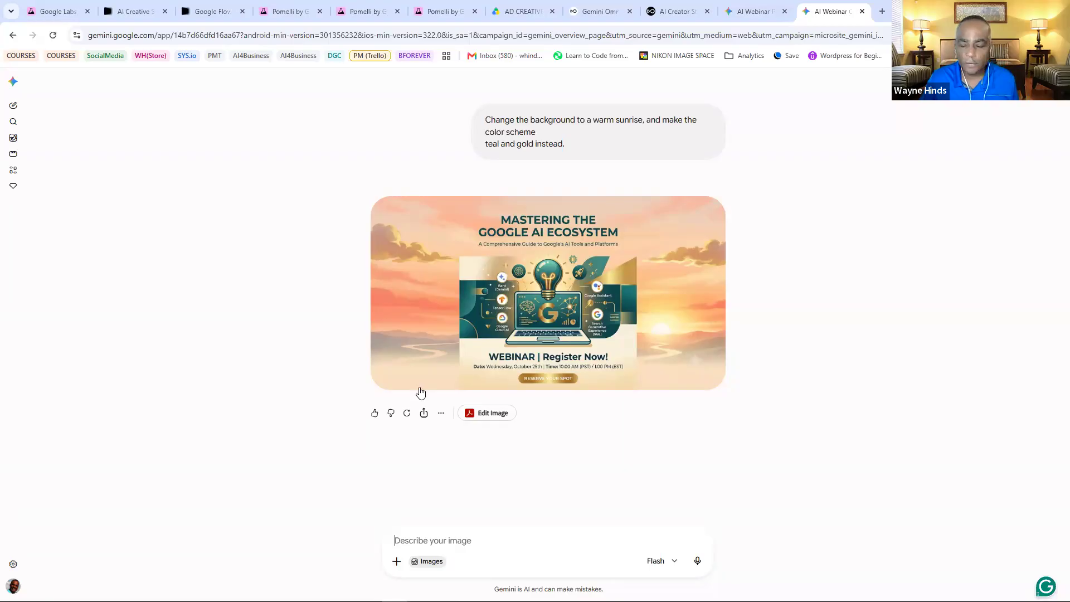
Step: Upload the portrait photo ending in "pic3" from the GOOGLE AI WEBINAR folder to the prompt, agreeing to the content rights notice
click(397, 562)
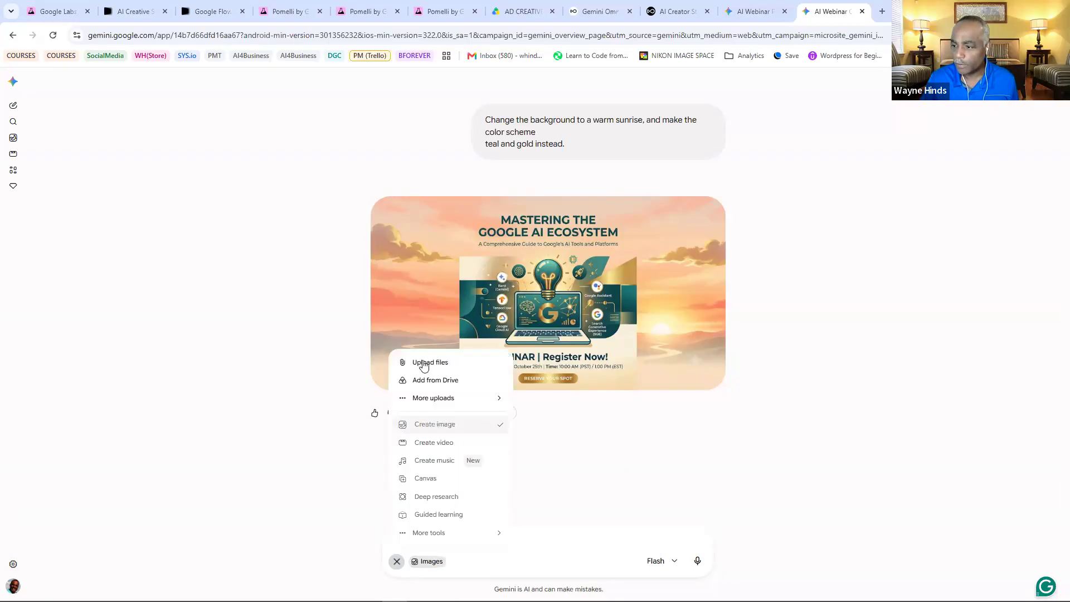
click(423, 368)
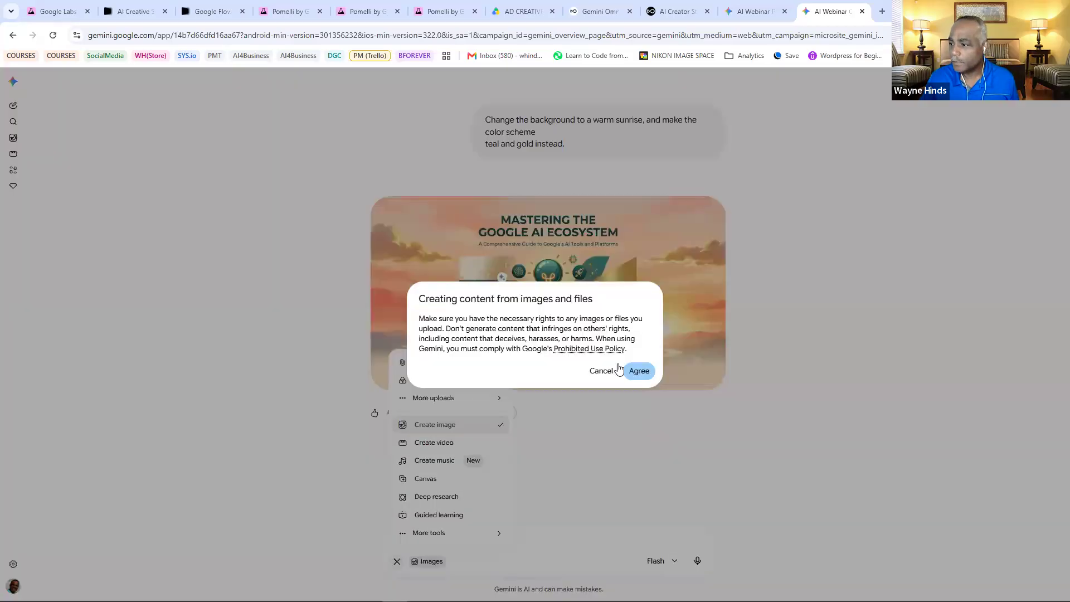
click(646, 373)
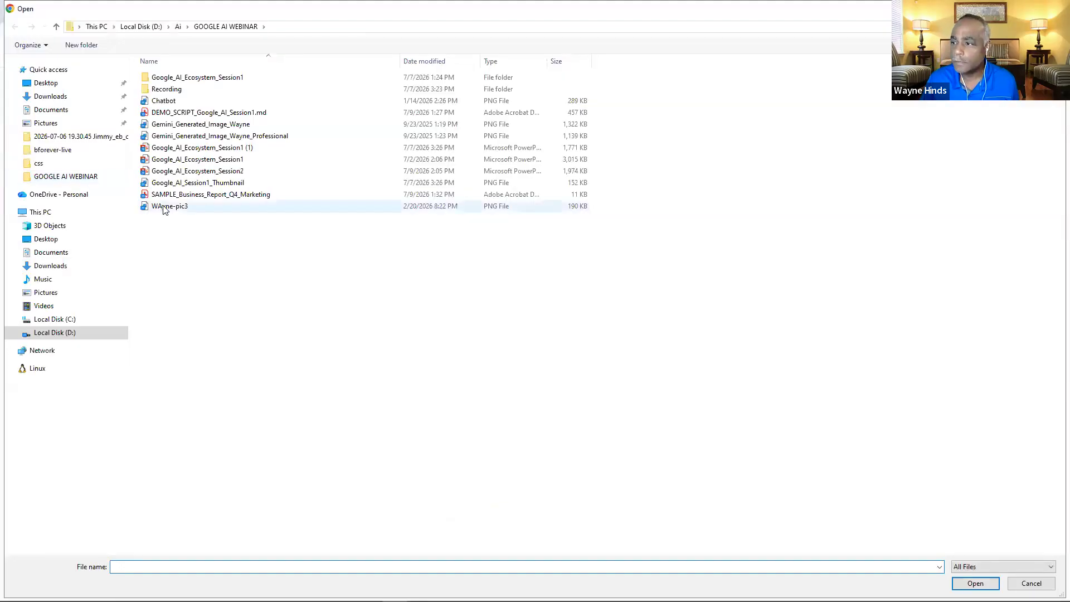
click(163, 208)
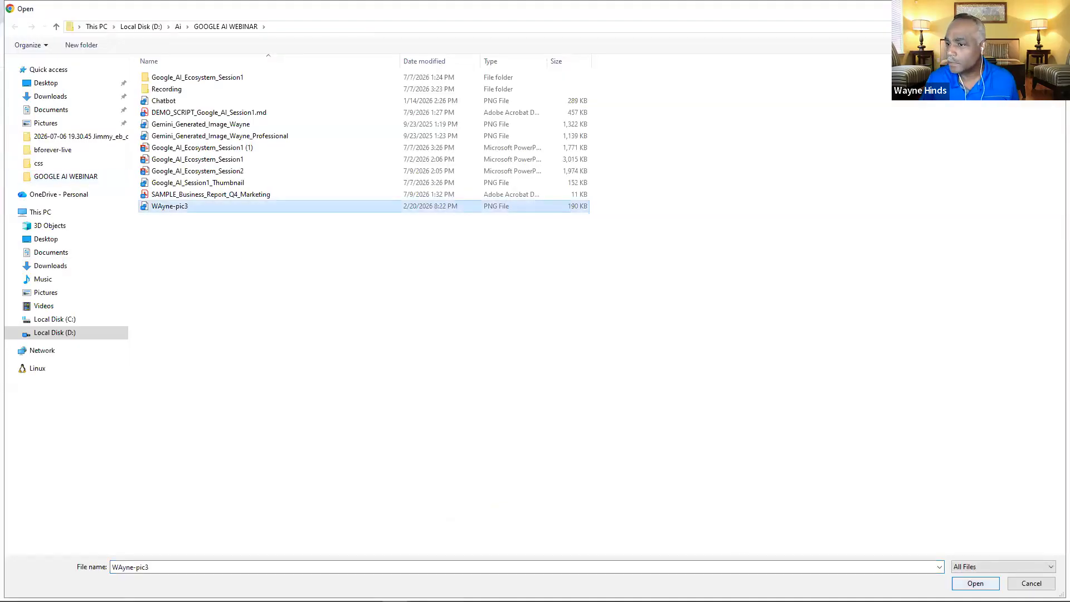
key(Return)
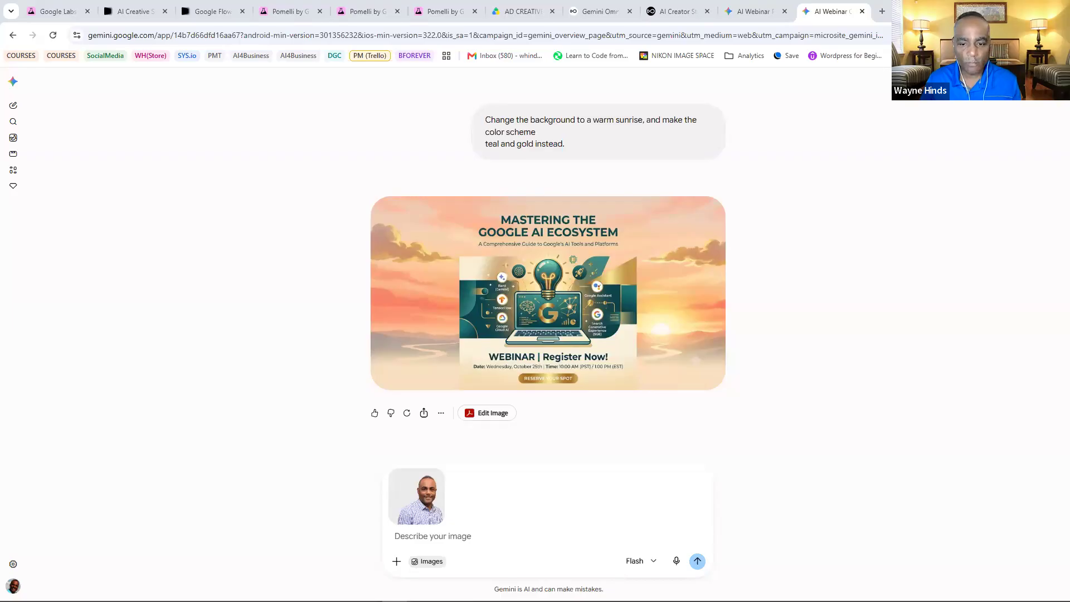
Step: Ask to turn the photo into a professional headshot with a clean modern office background and soft studio lighting, keeping face and appearance exactly the same
click(404, 535)
text(Turn this into a professional headshot with a clean modern office background and soft studio lighting. Keep my face and appearance exactly the same.)
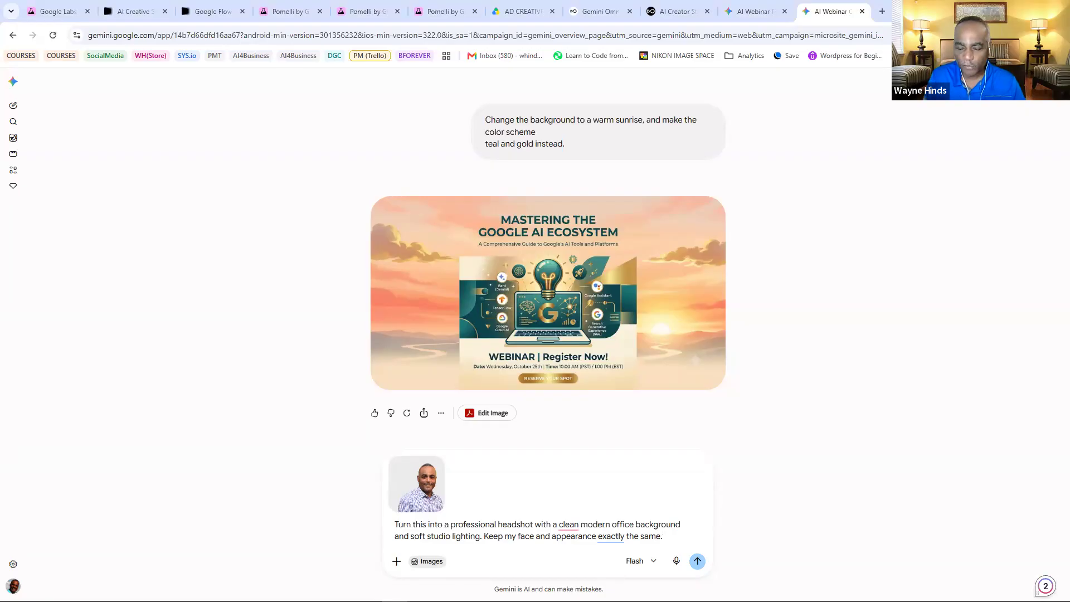
click(698, 562)
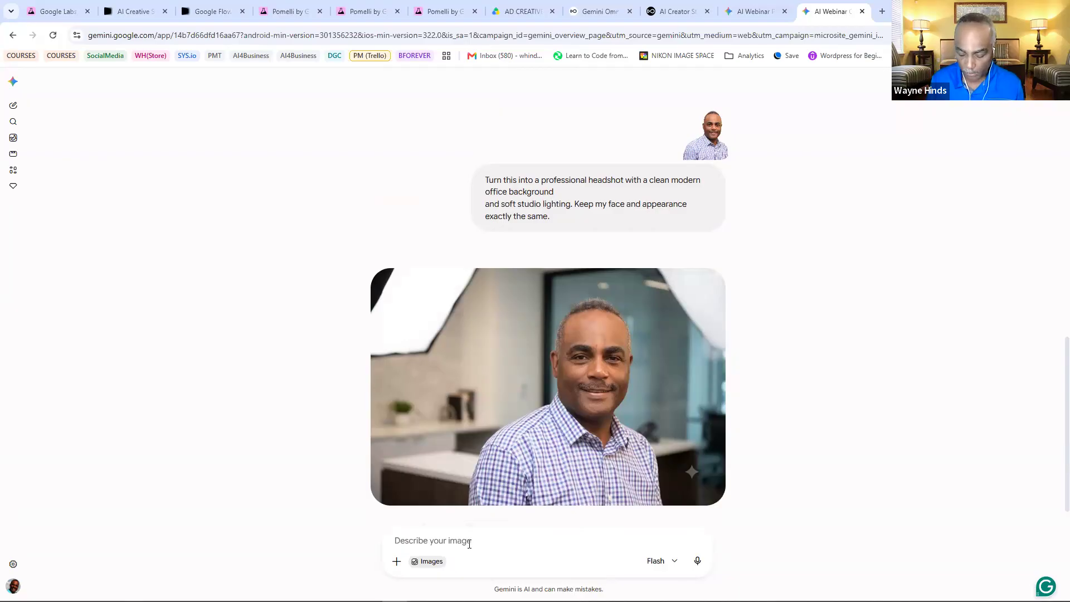
Step: Ask for the headshot to be edited with a bookshelf behind the man and him placed behind an office desk
text(n)
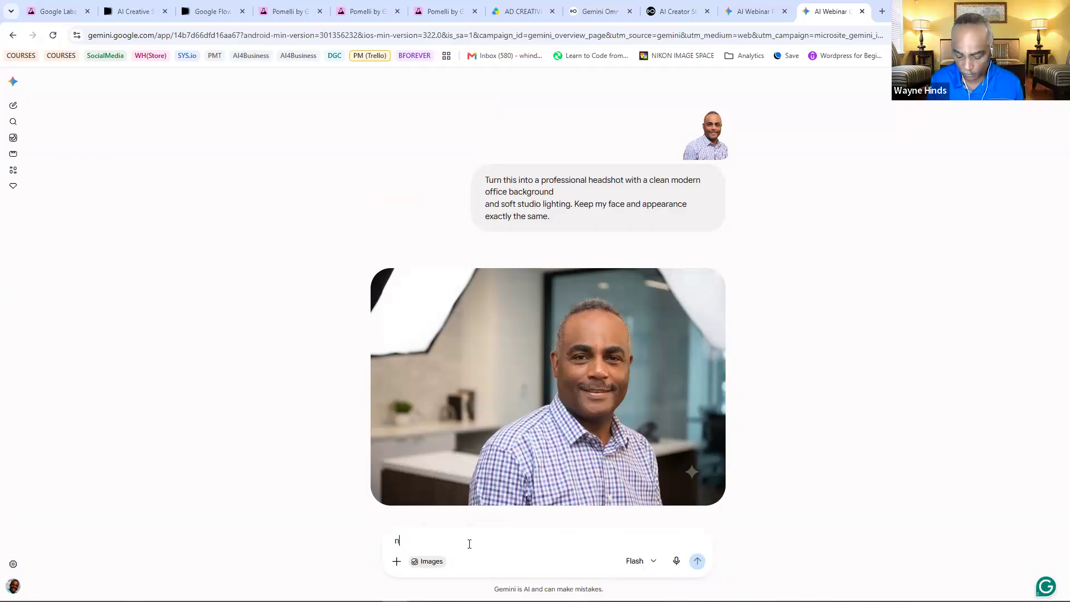
text(ow put )
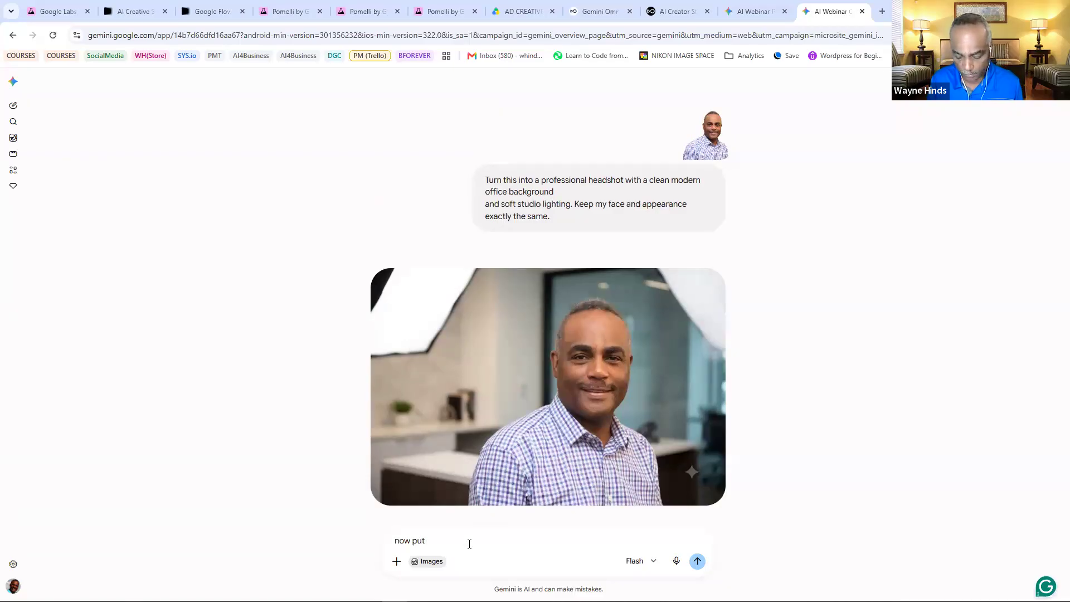
text(a books)
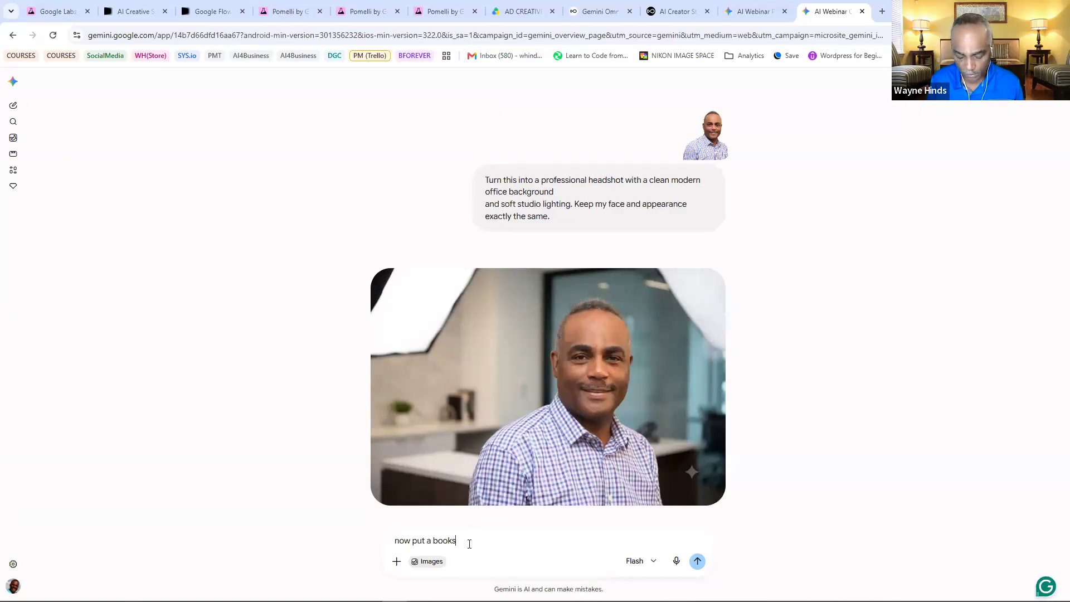
text(helf b)
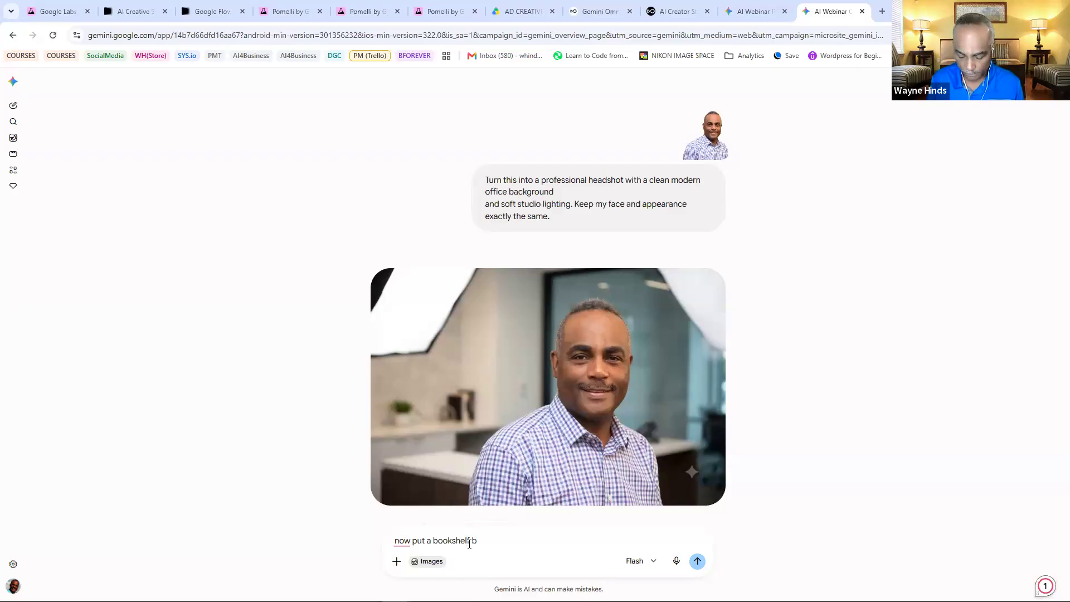
text(ehind)
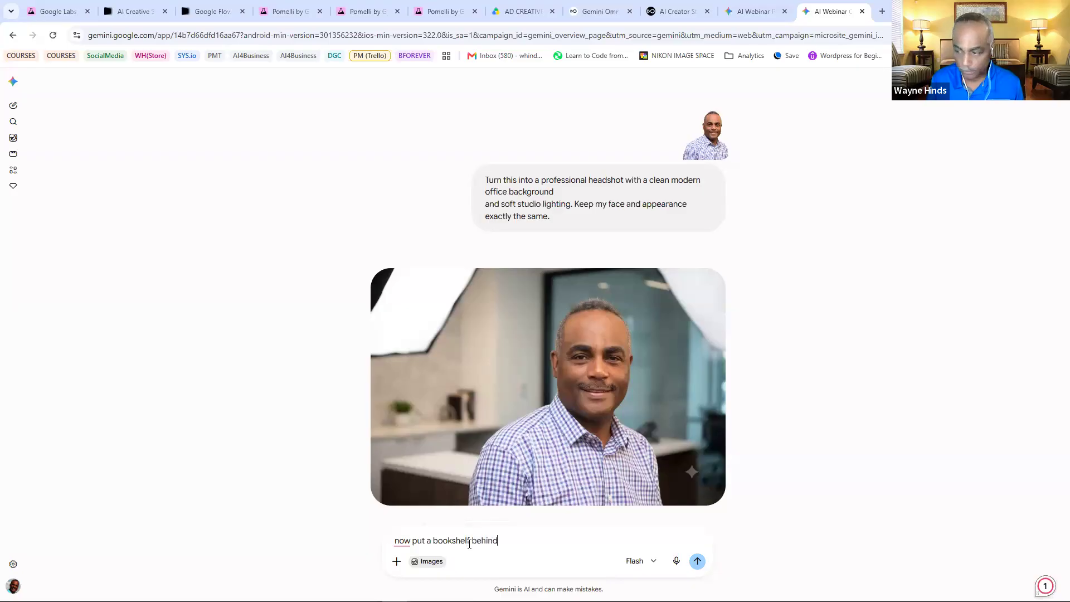
text( me)
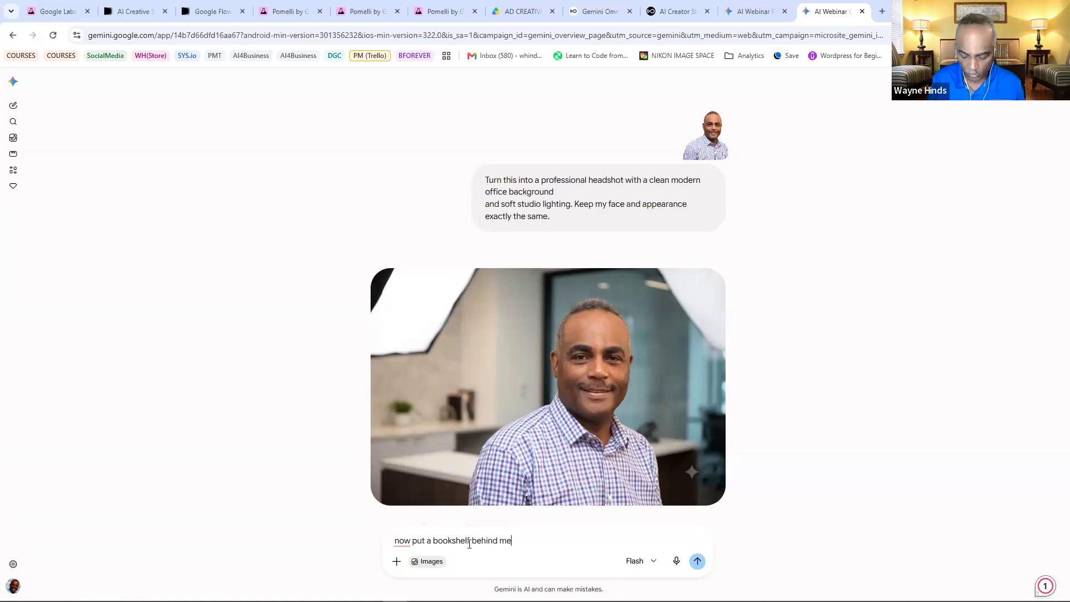
text( and op)
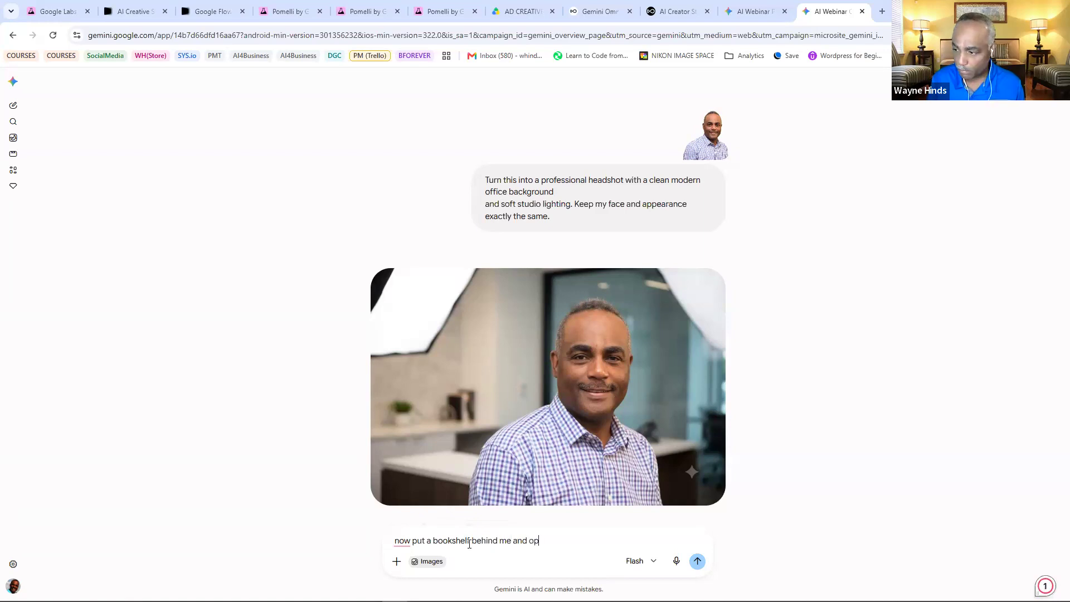
key(BackSpace)
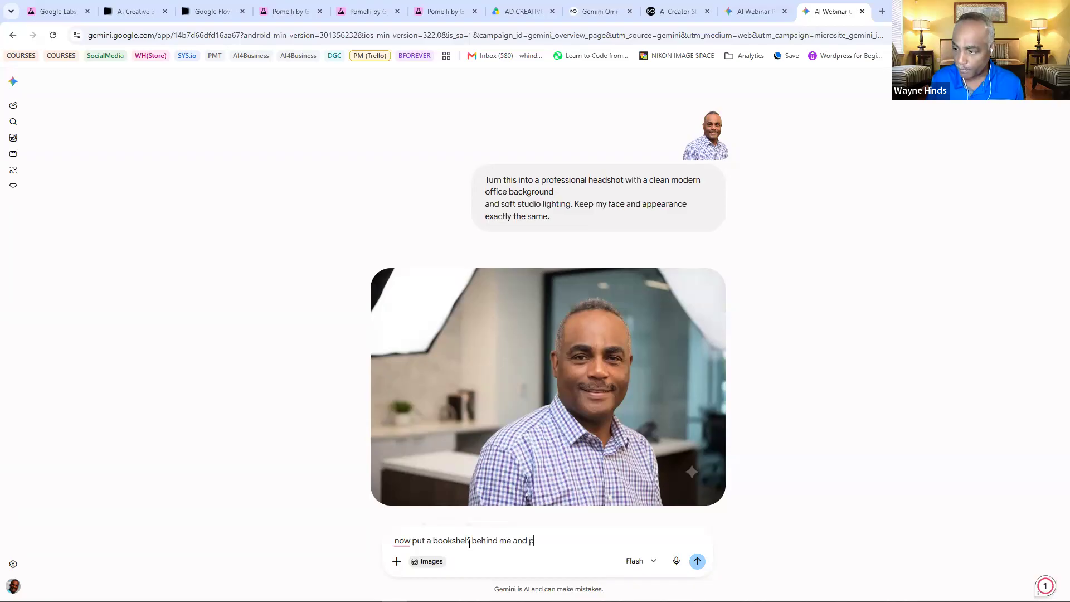
text(ut )
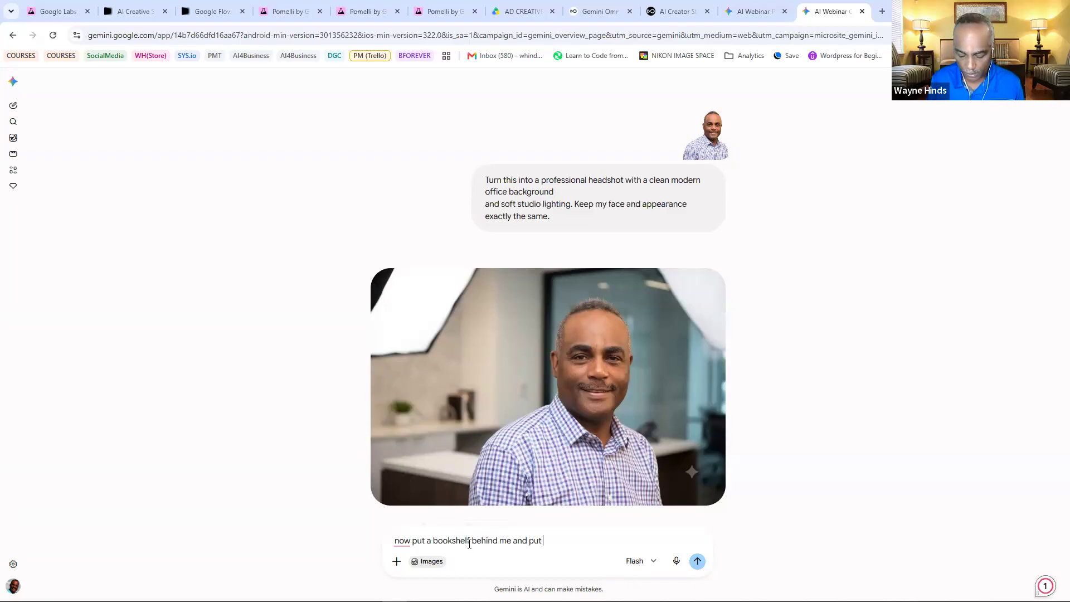
text(me in forn)
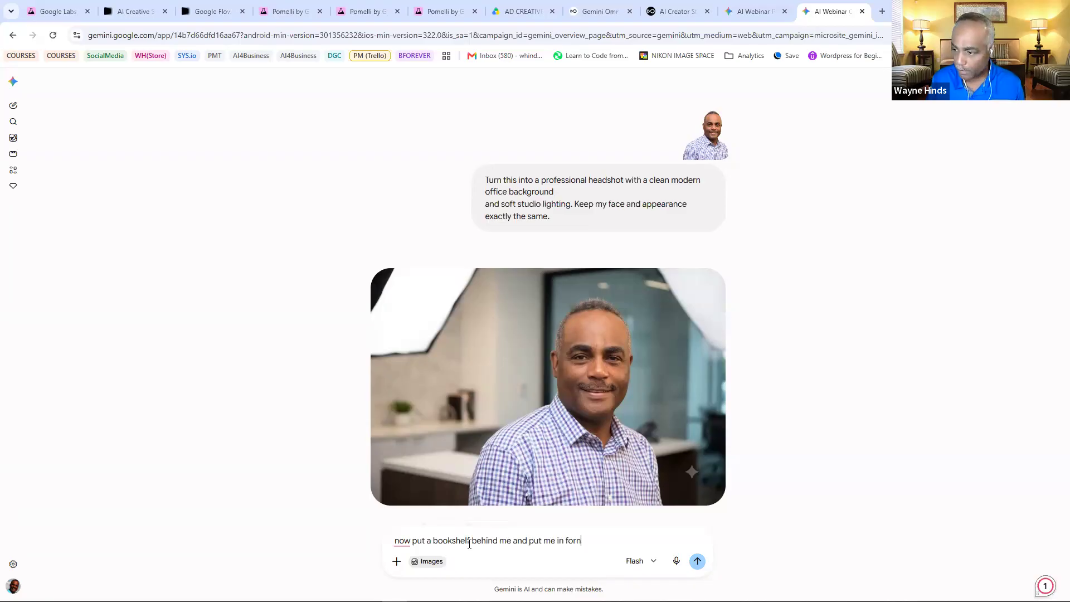
key(BackSpace)
key(BackSpace)
key(BackSpace)
key(BackSpace)
key(BackSpace)
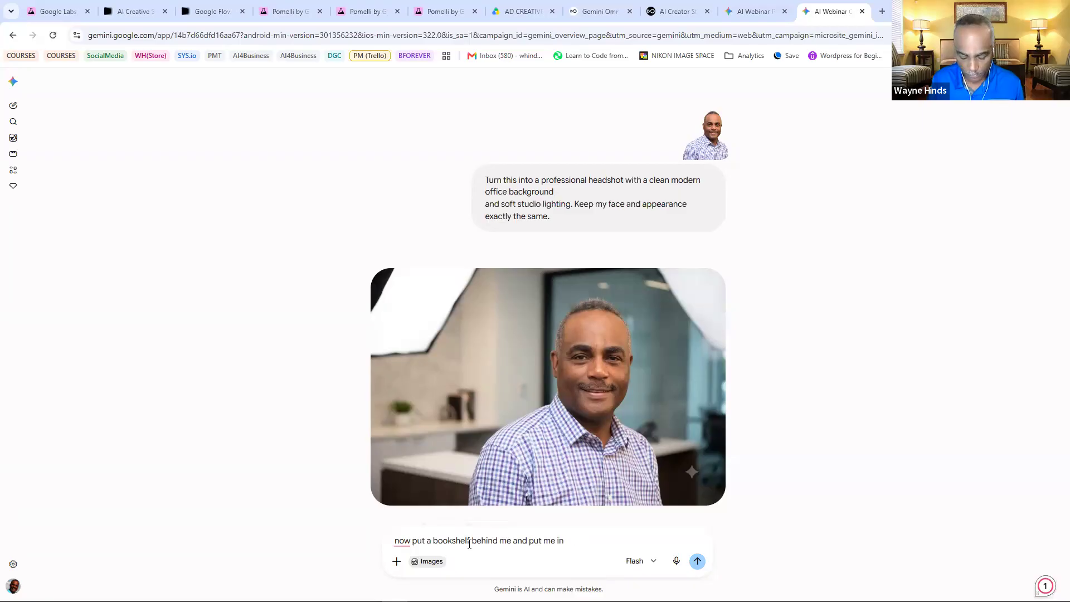
text(behin)
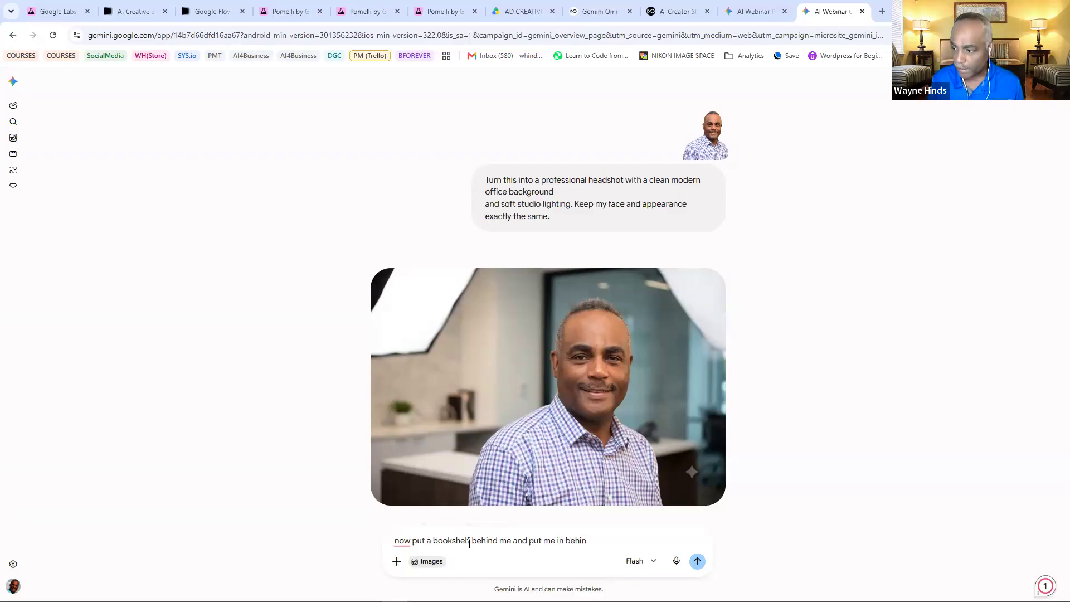
text(d a des)
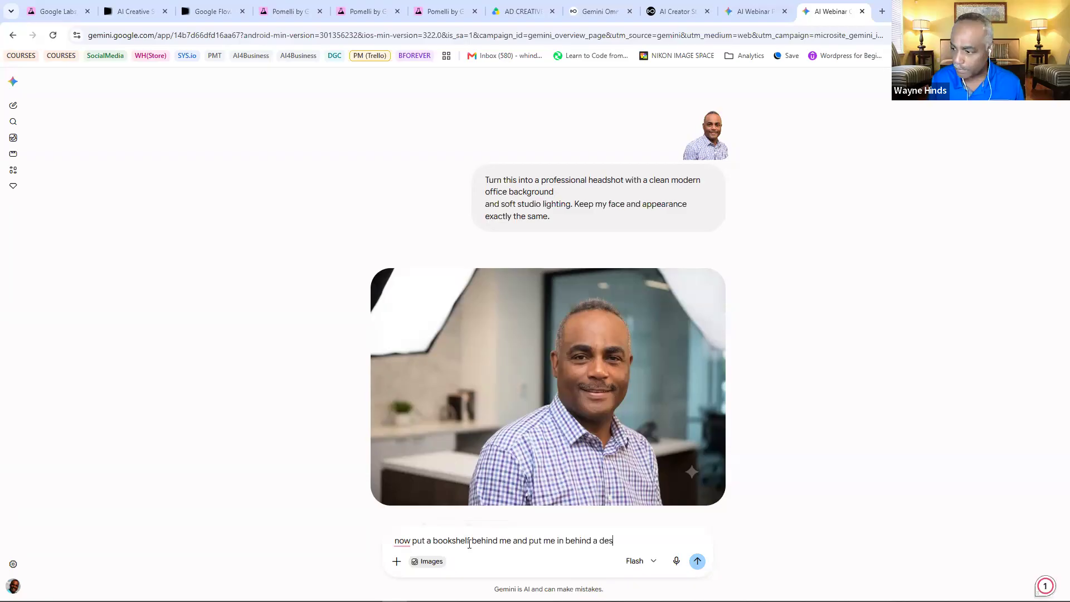
text(k.)
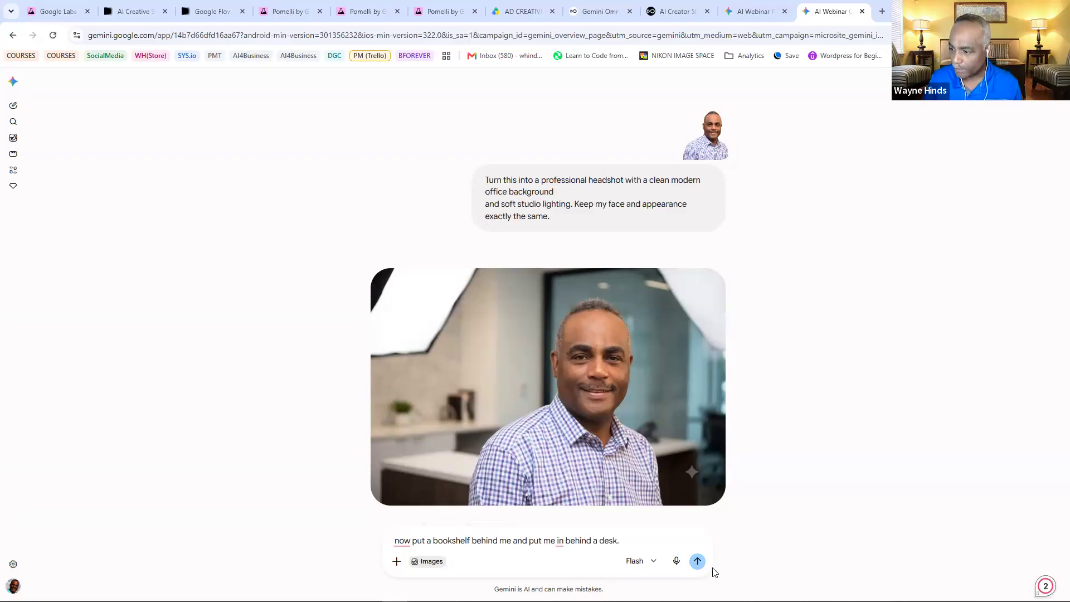
text(offic)
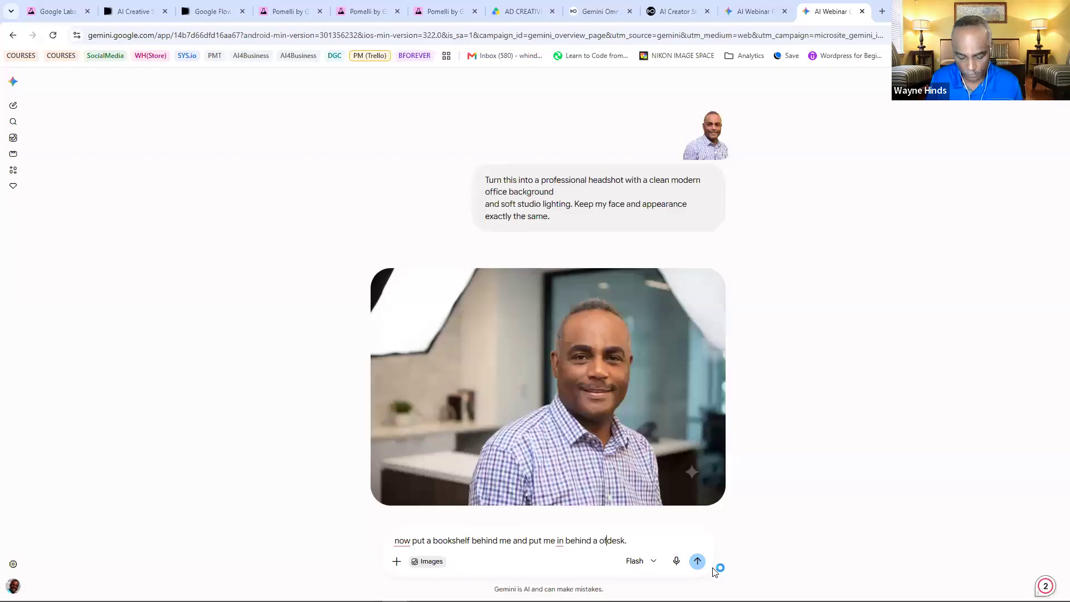
text(e)
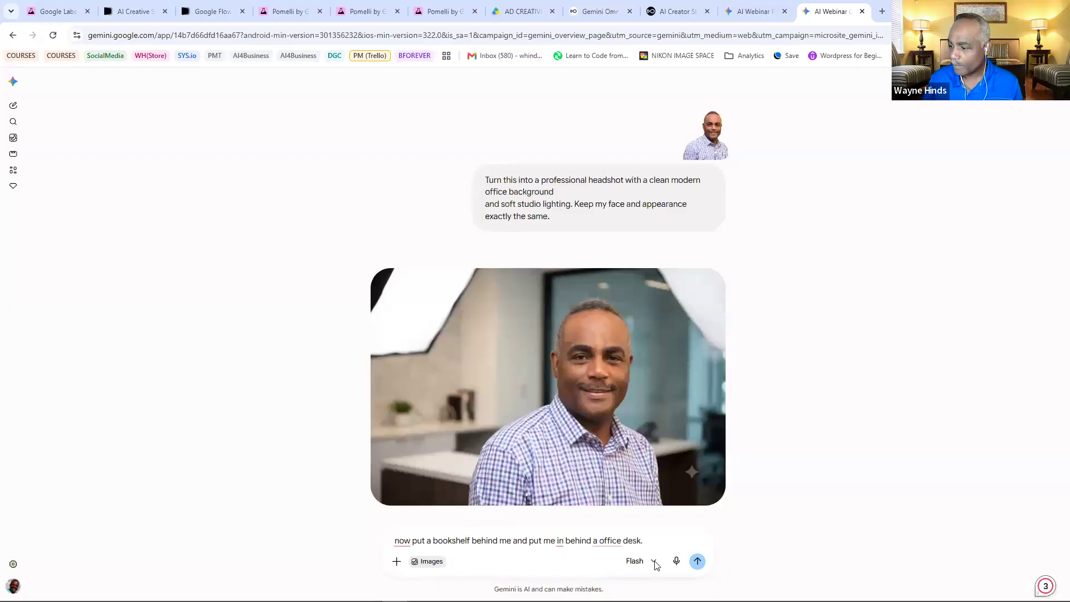
click(696, 561)
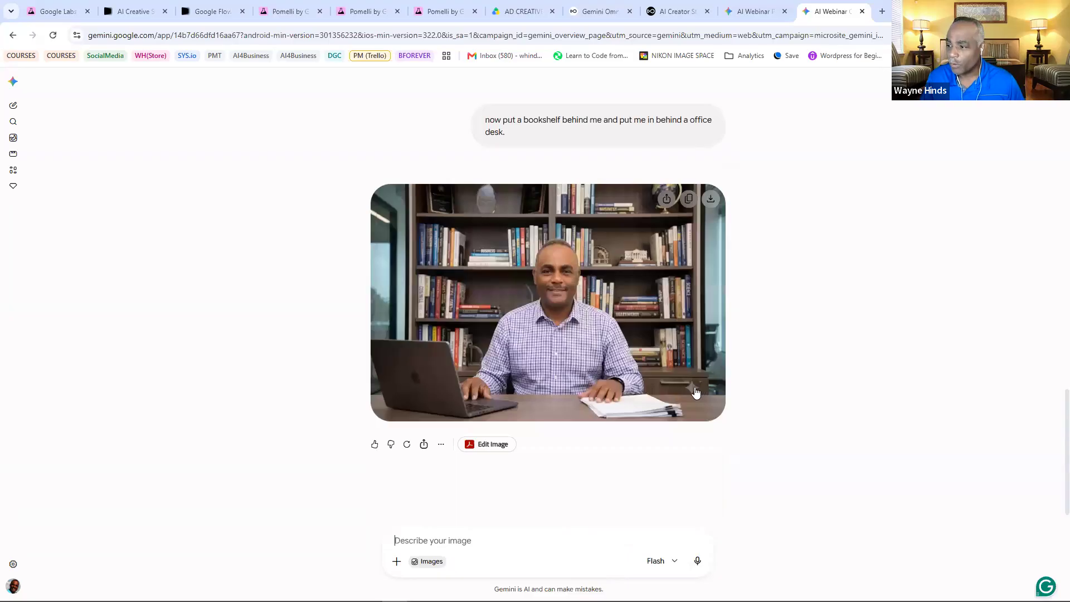
Step: Compare the bookshelf-and-desk image with the earlier headshot and the original uploaded photo in the chat
scroll(694, 337, up, 6)
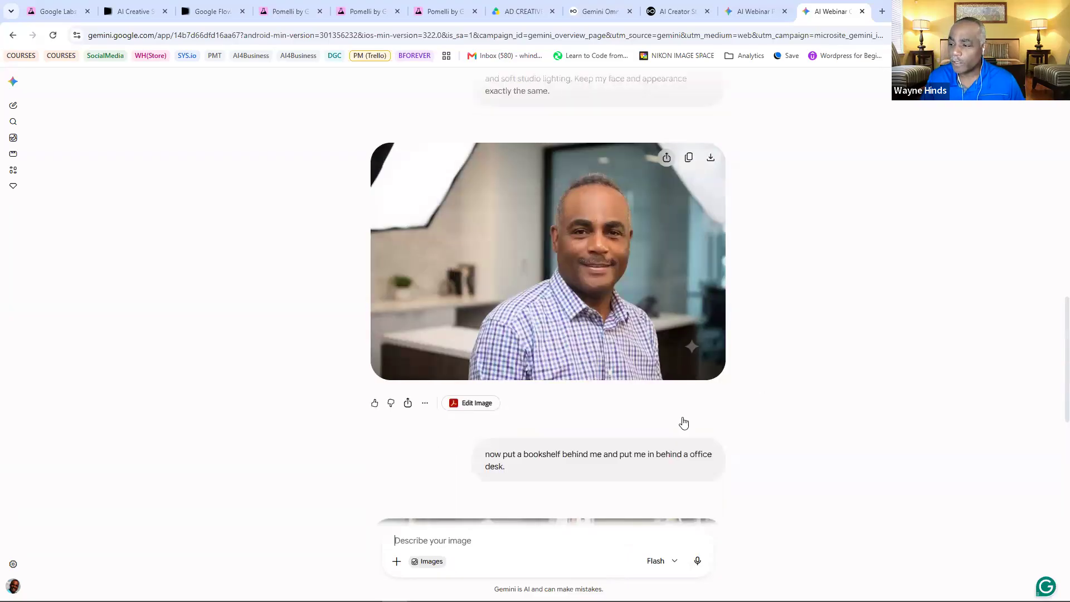
scroll(683, 422, down, 2)
scroll(679, 448, down, 3)
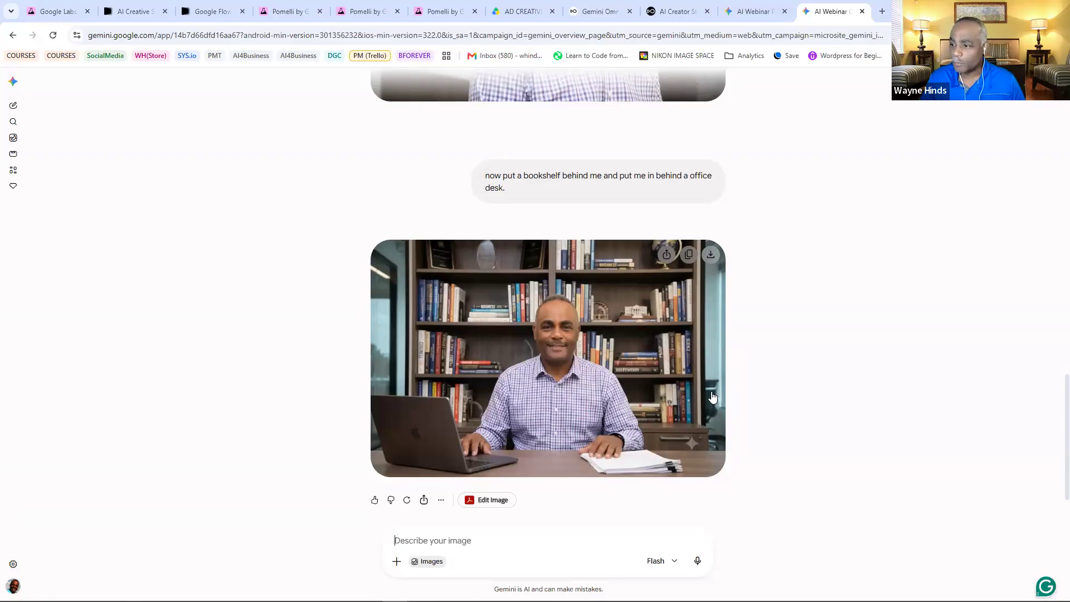
scroll(662, 419, up, 1)
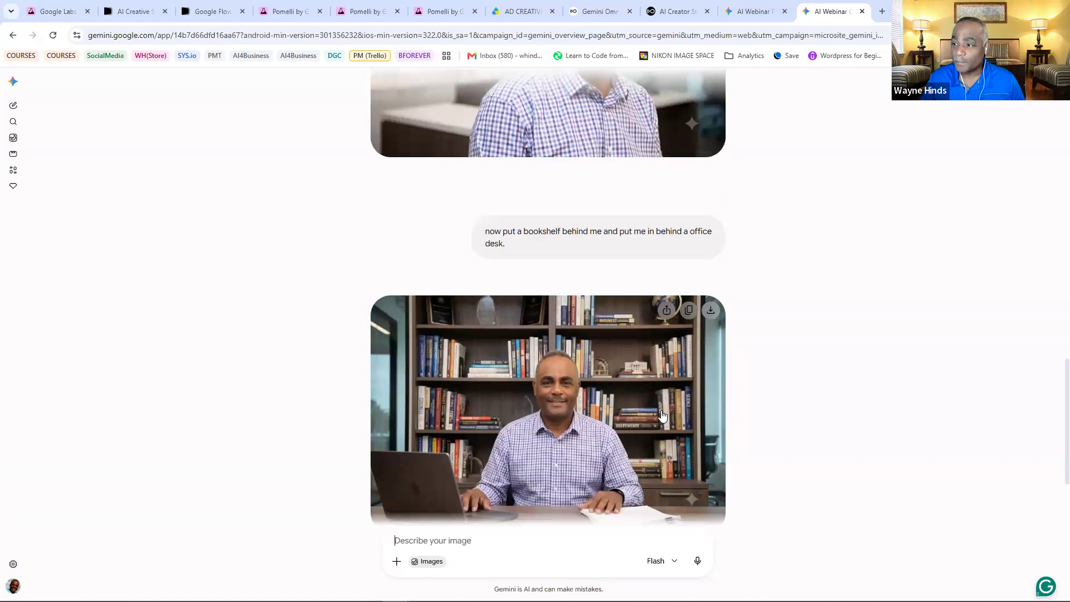
scroll(661, 411, up, 3)
scroll(550, 357, down, 4)
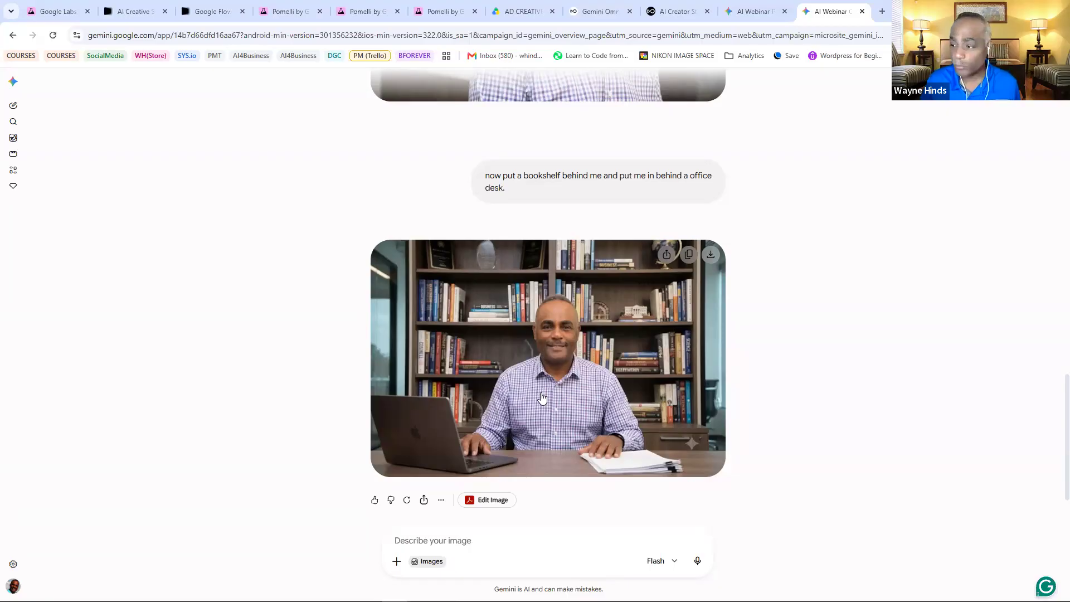
scroll(522, 434, down, 1)
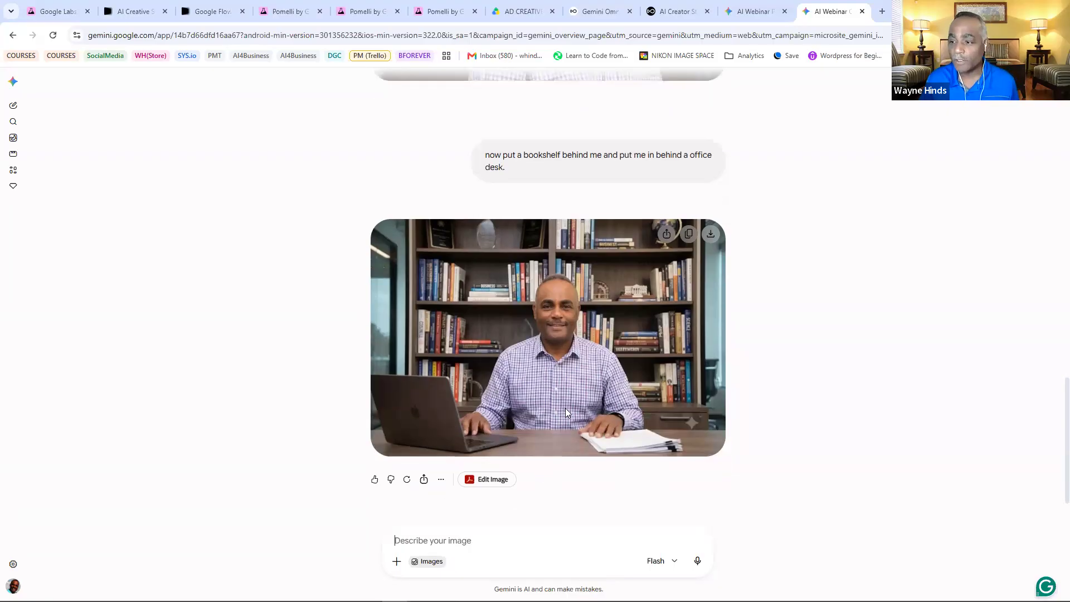
scroll(564, 412, down, 1)
scroll(564, 413, up, 5)
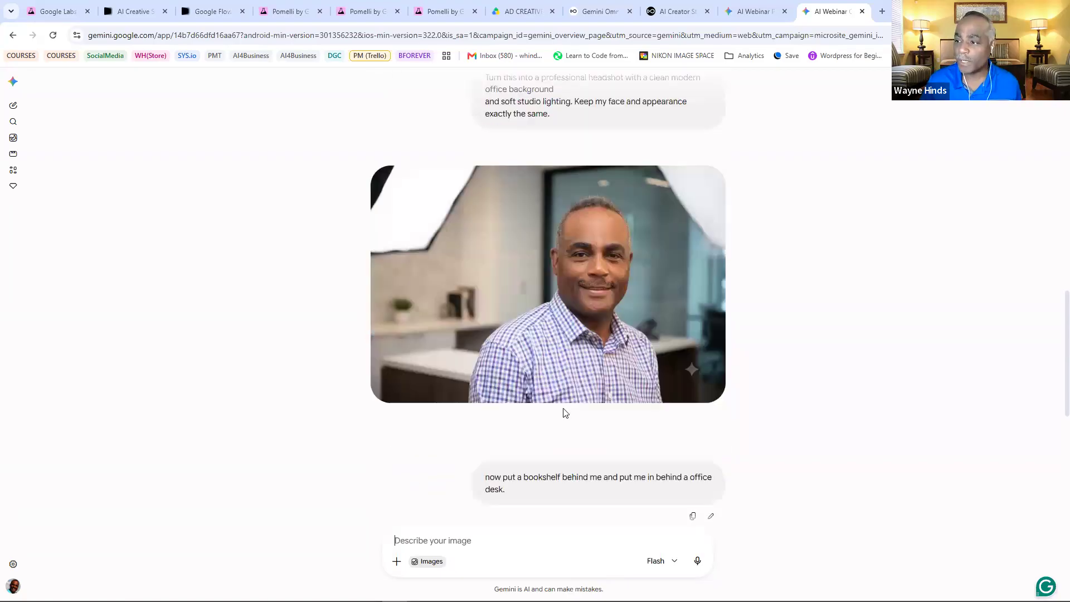
scroll(564, 468, up, 5)
scroll(564, 499, down, 12)
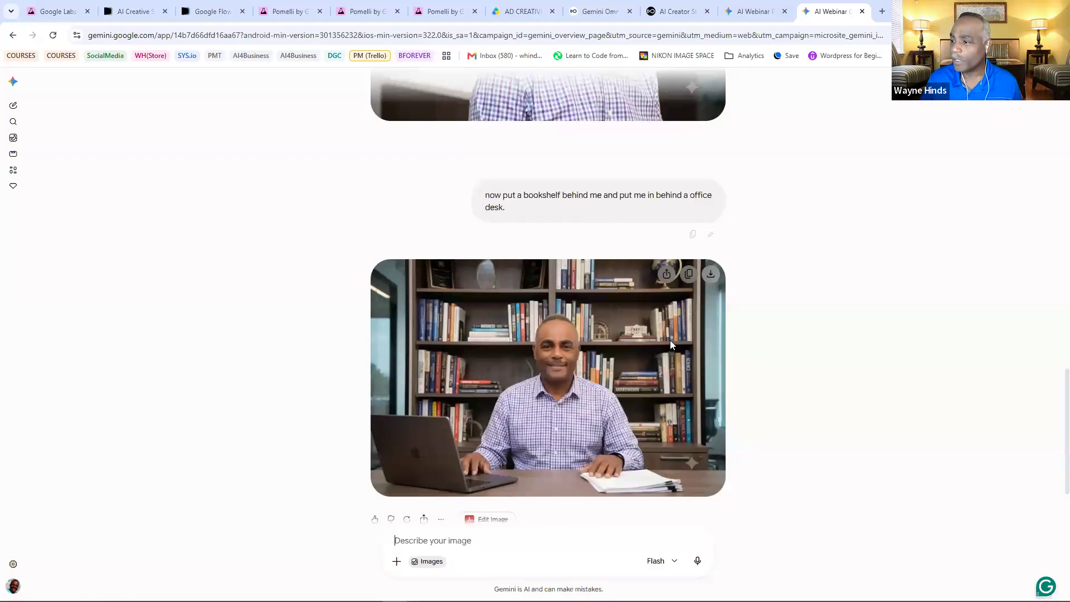
scroll(680, 340, up, 10)
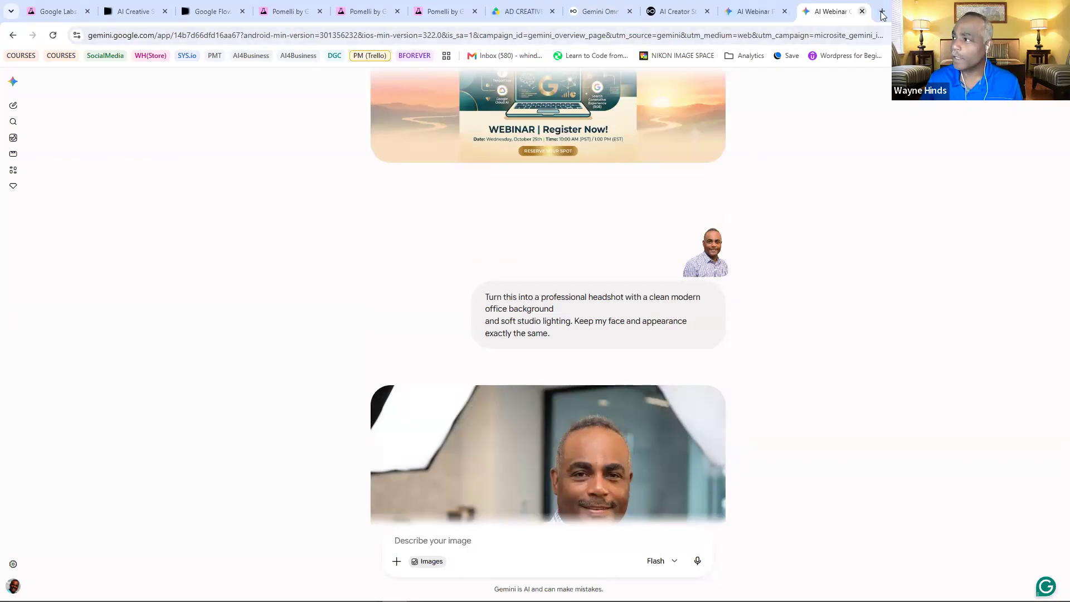
Step: Switch to NotebookLM at notebooklm.google.com in a new browser tab and create a new notebook
key(ctrl+t)
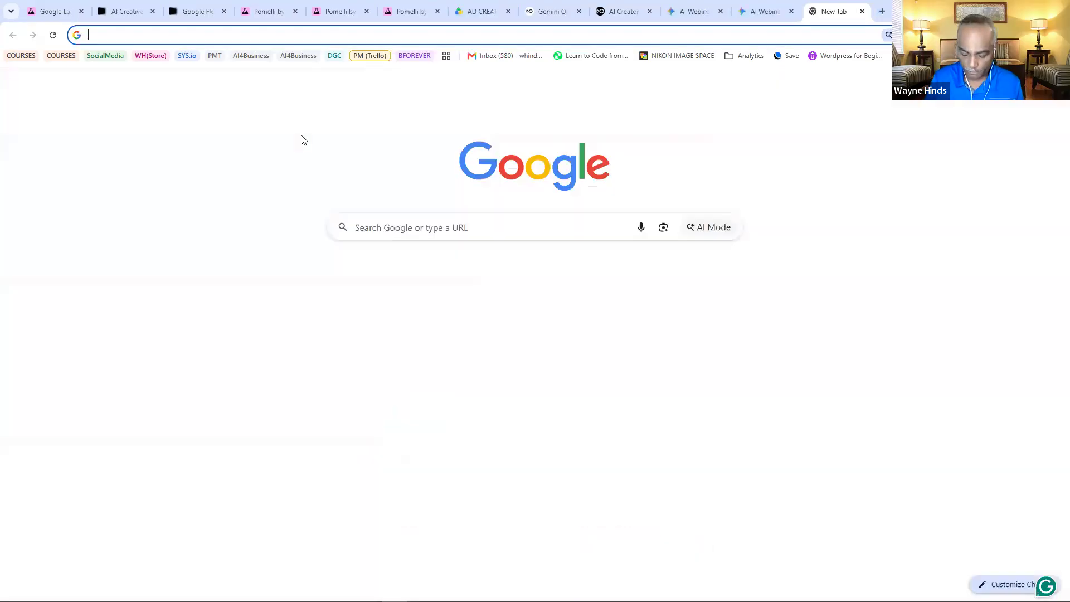
text(note)
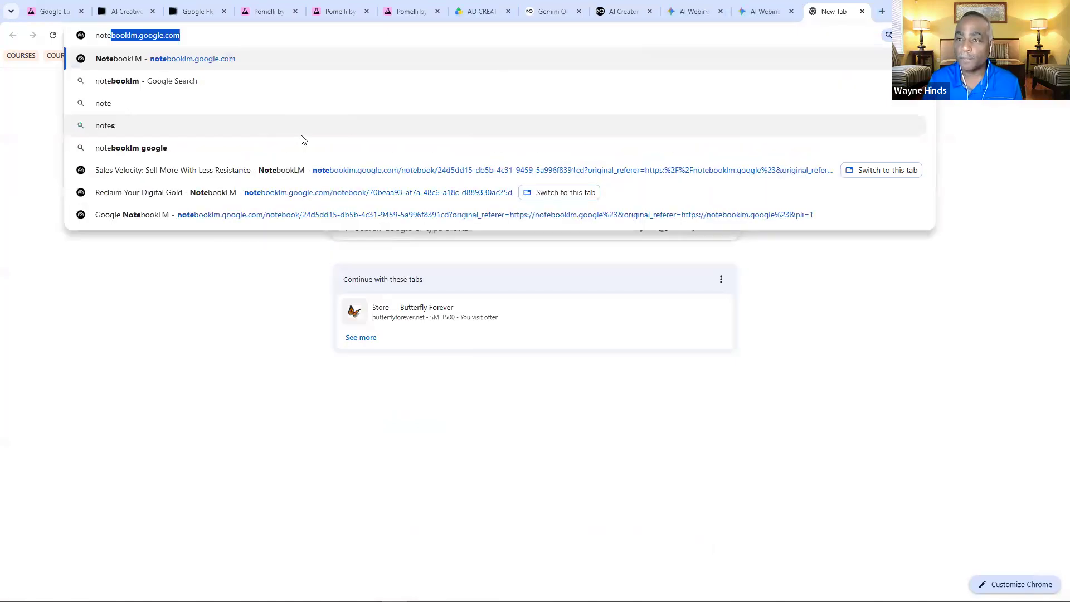
key(Return)
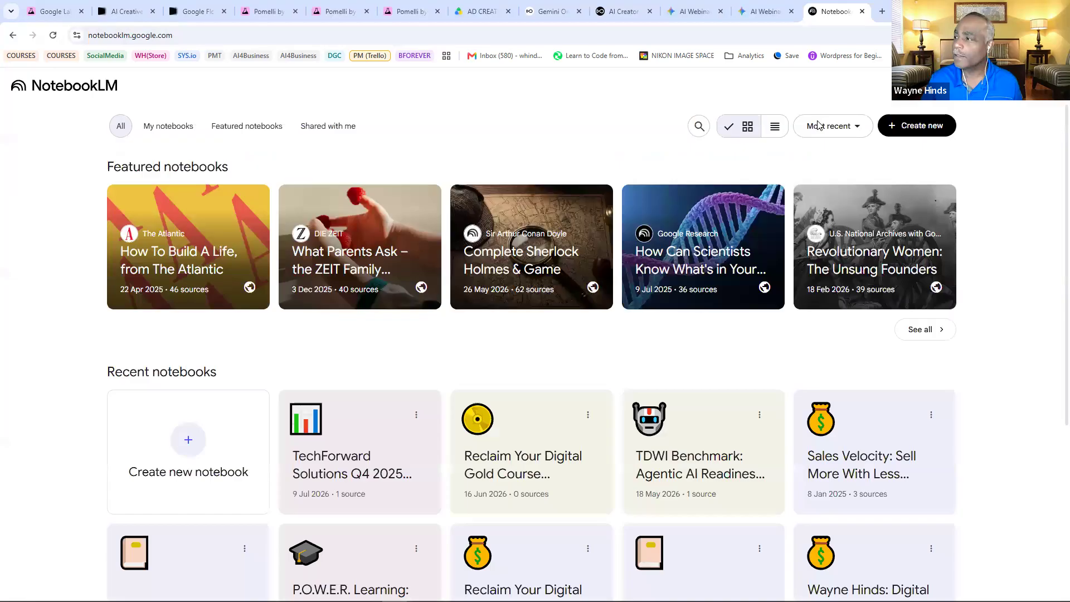
click(915, 127)
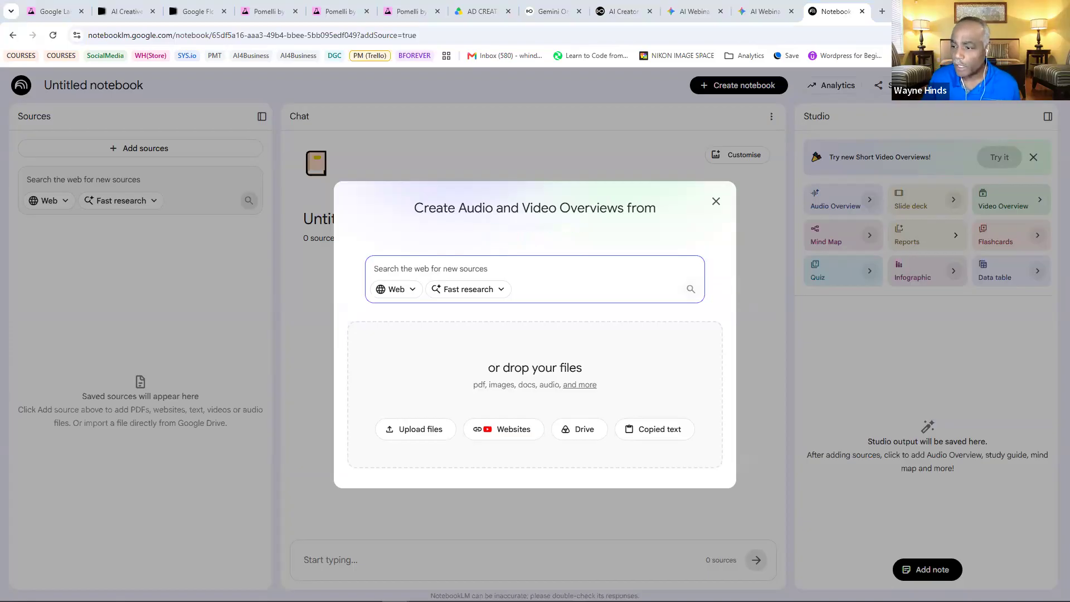
Step: Upload SAMPLE_Business_Report_Q4_Marketing from the GOOGLE AI WEBINAR folder as the notebook's source
click(434, 430)
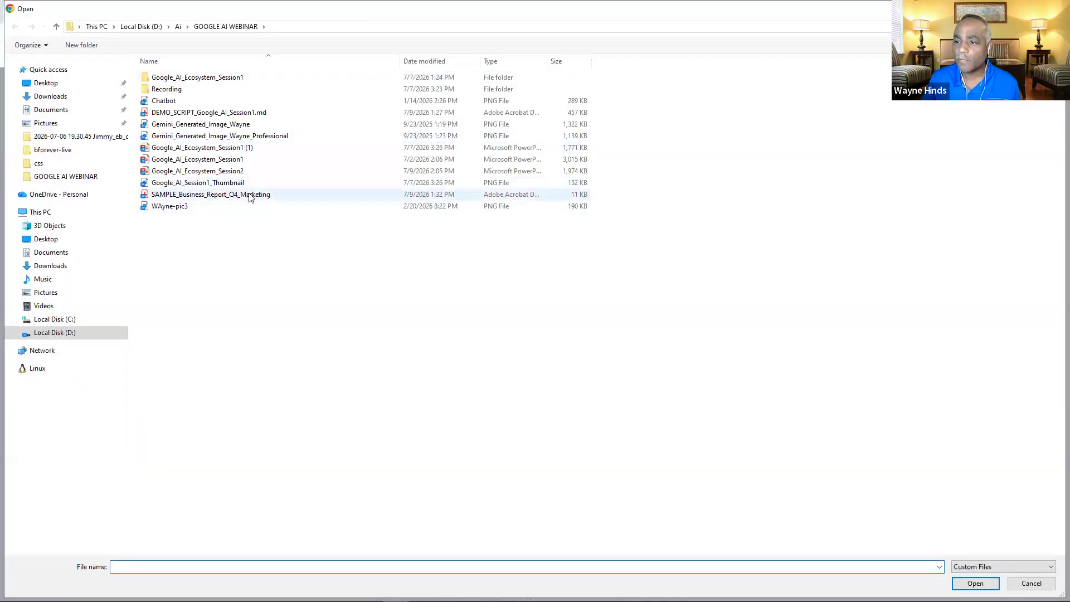
click(250, 195)
click(986, 580)
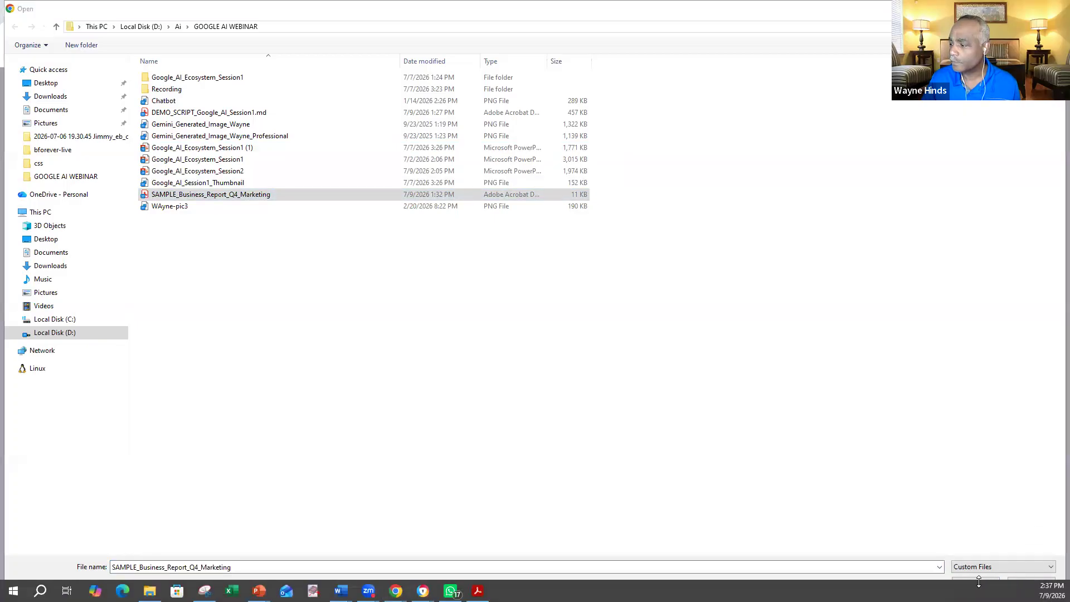
click(971, 575)
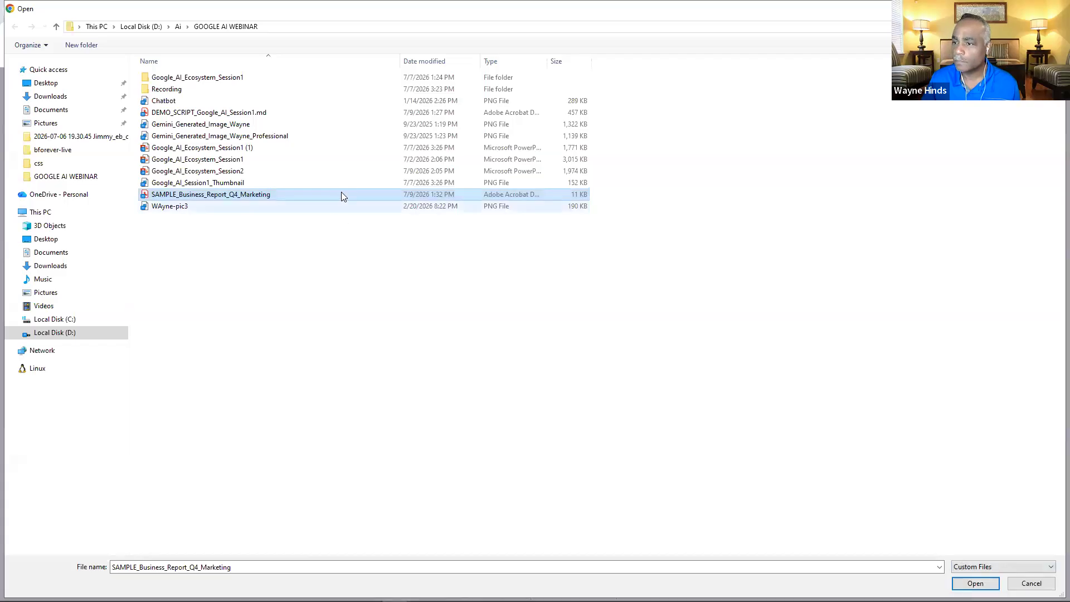
key(Return)
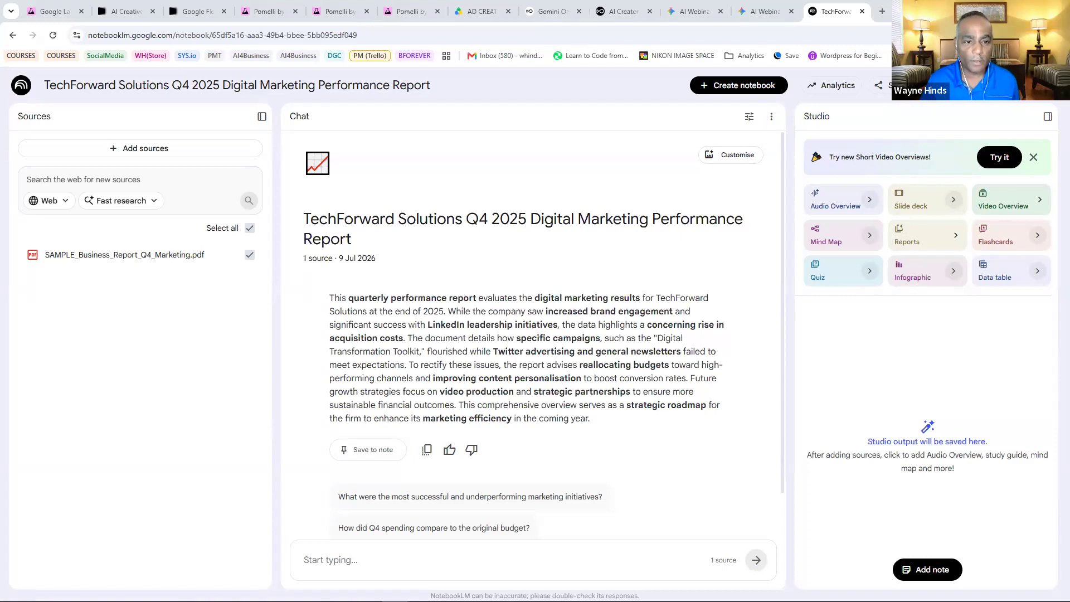
Step: Ask the notebook chat for the document's 3 most important takeaways and what it says the biggest risk is
click(394, 558)
text(What are the 3 most important takeaways from this document, and what does it say the biggest risk is?)
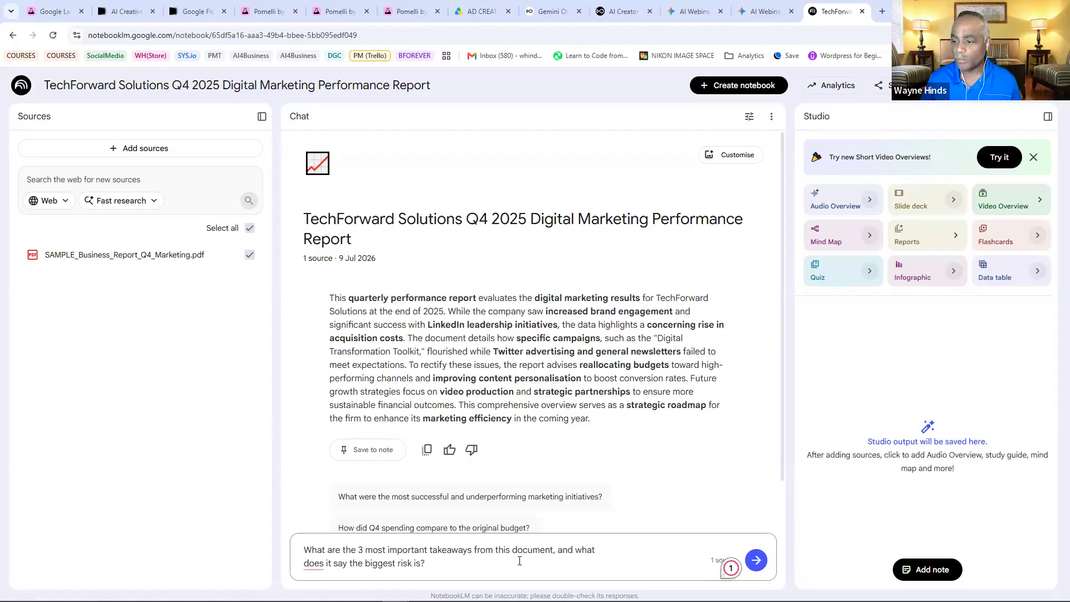
click(756, 560)
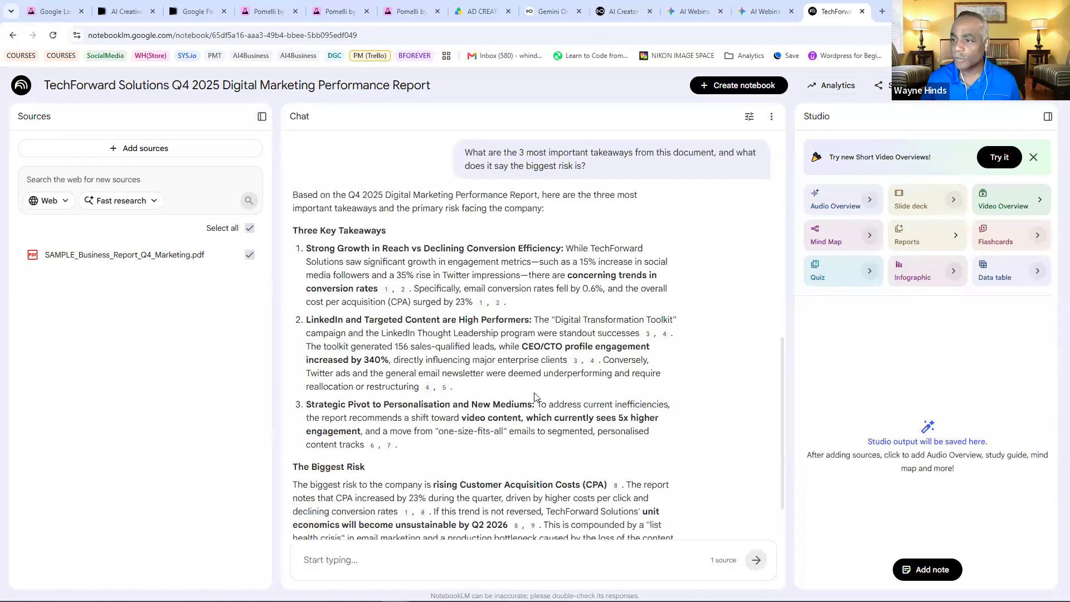
Step: Review the chat answer's three key takeaways and biggest risk, previewing the source passages behind its citations
scroll(534, 396, up, 2)
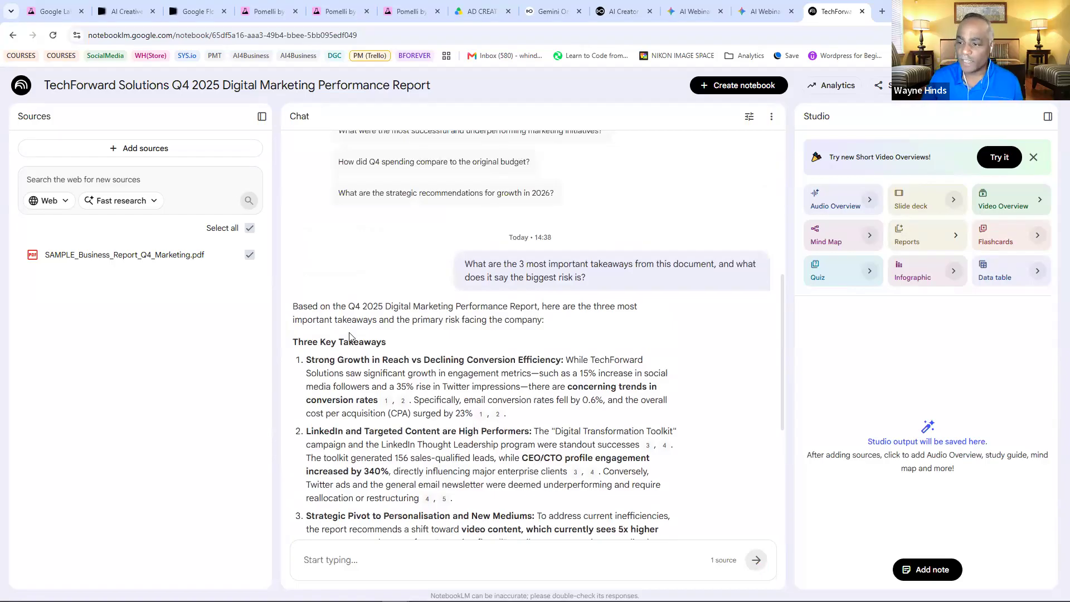
scroll(356, 353, down, 2)
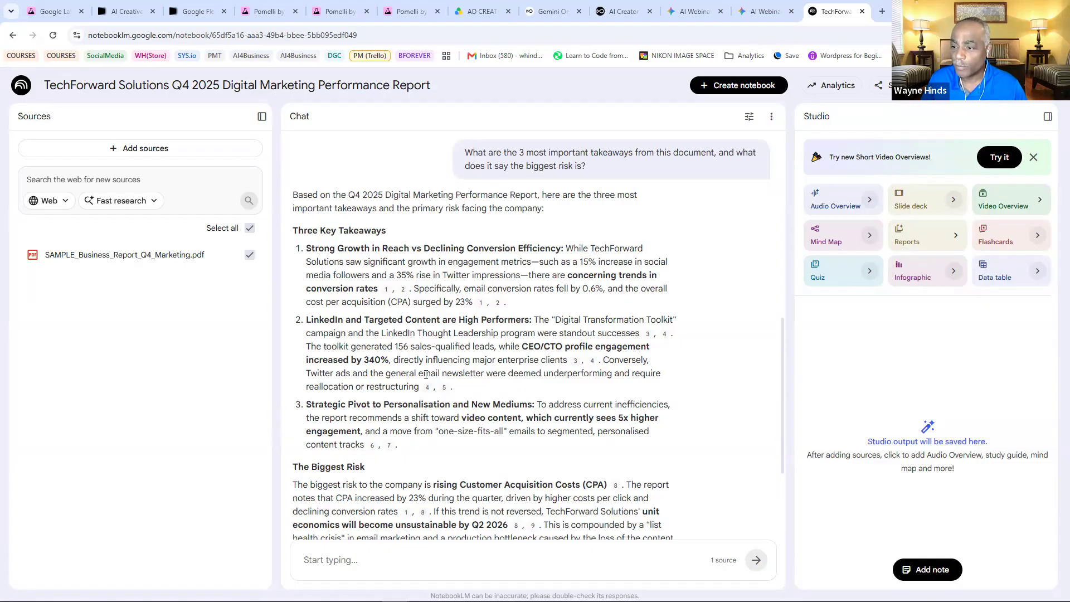
scroll(327, 420, down, 2)
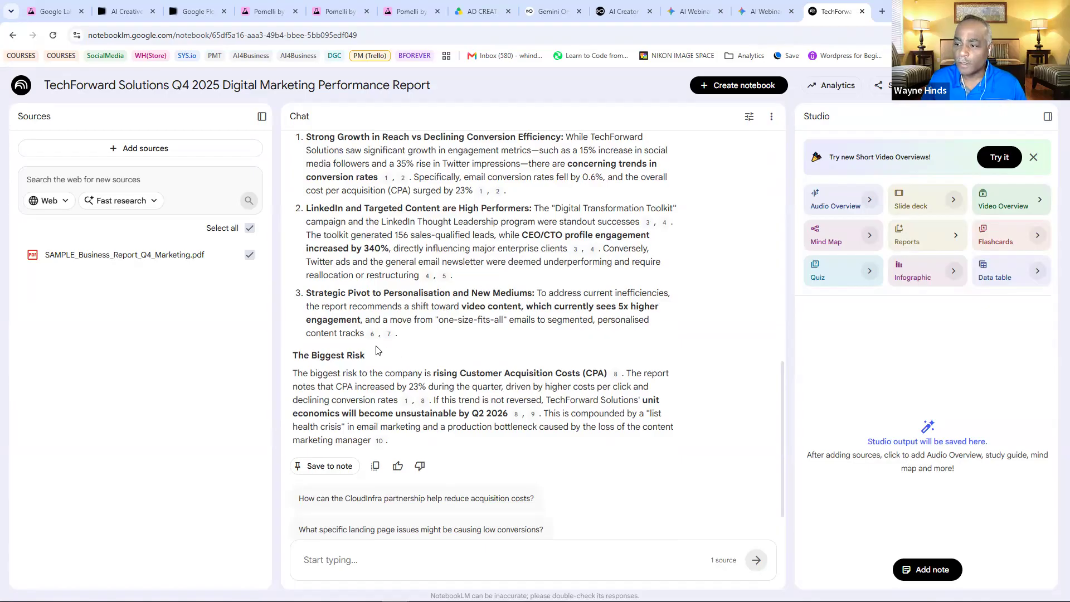
scroll(282, 312, down, 1)
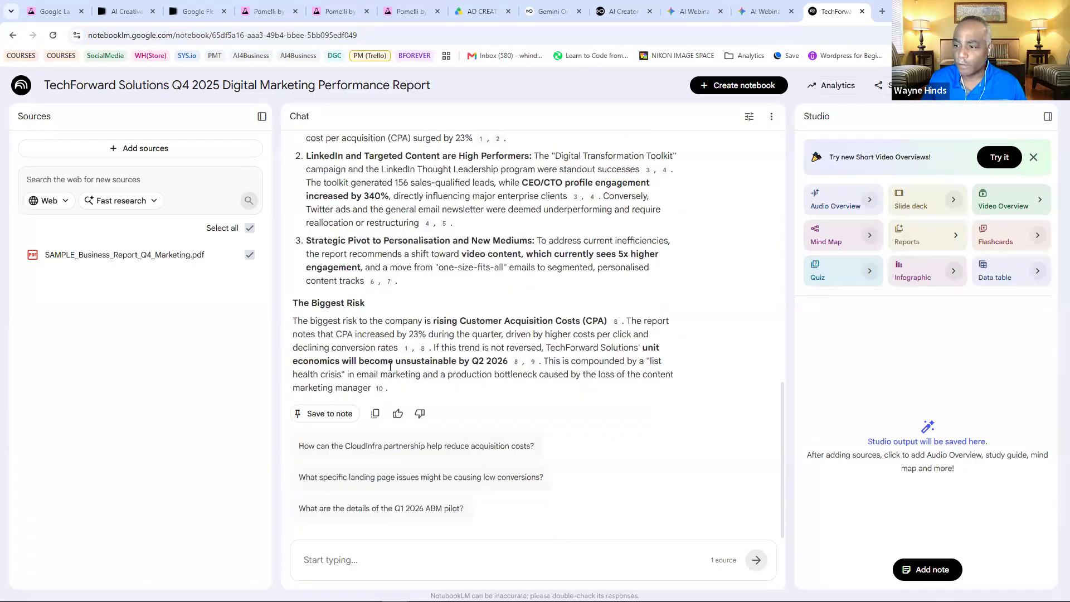
mouse_move(379, 388)
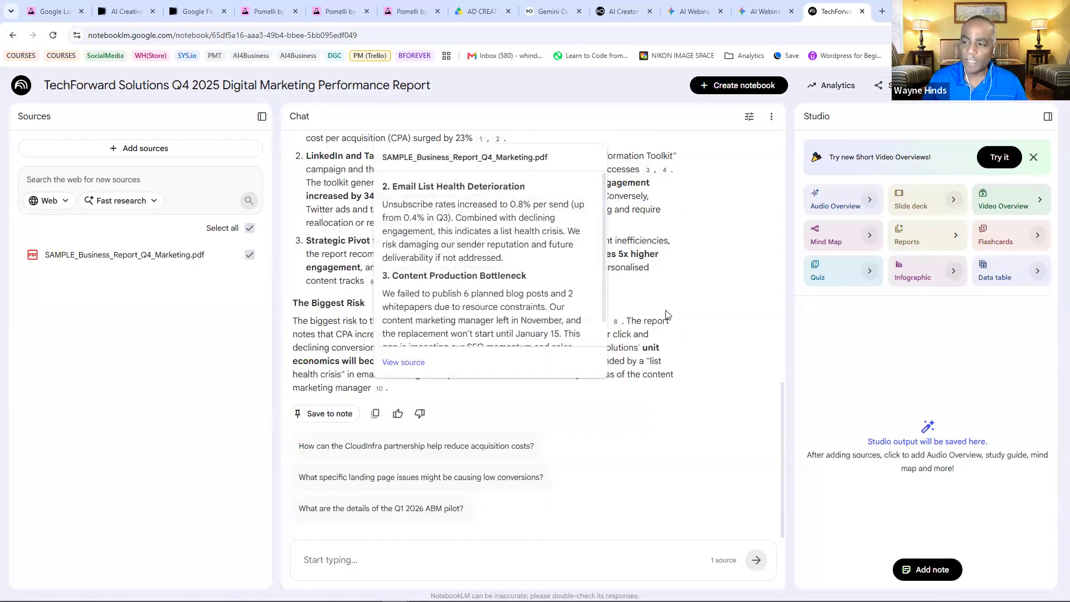
scroll(434, 382, up, 1)
scroll(434, 382, up, 5)
scroll(433, 381, down, 5)
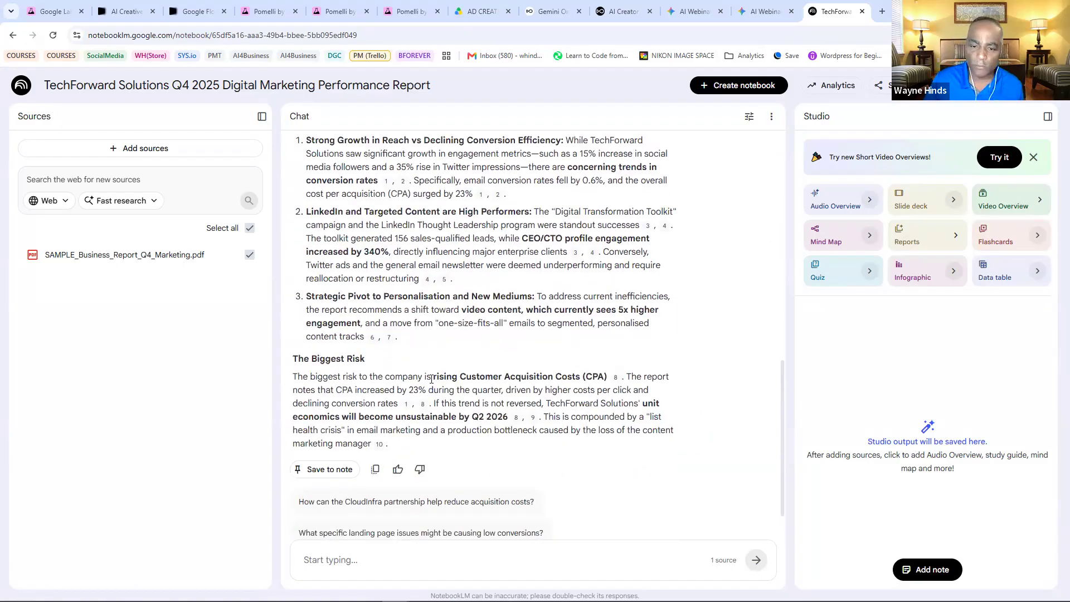
scroll(432, 380, up, 2)
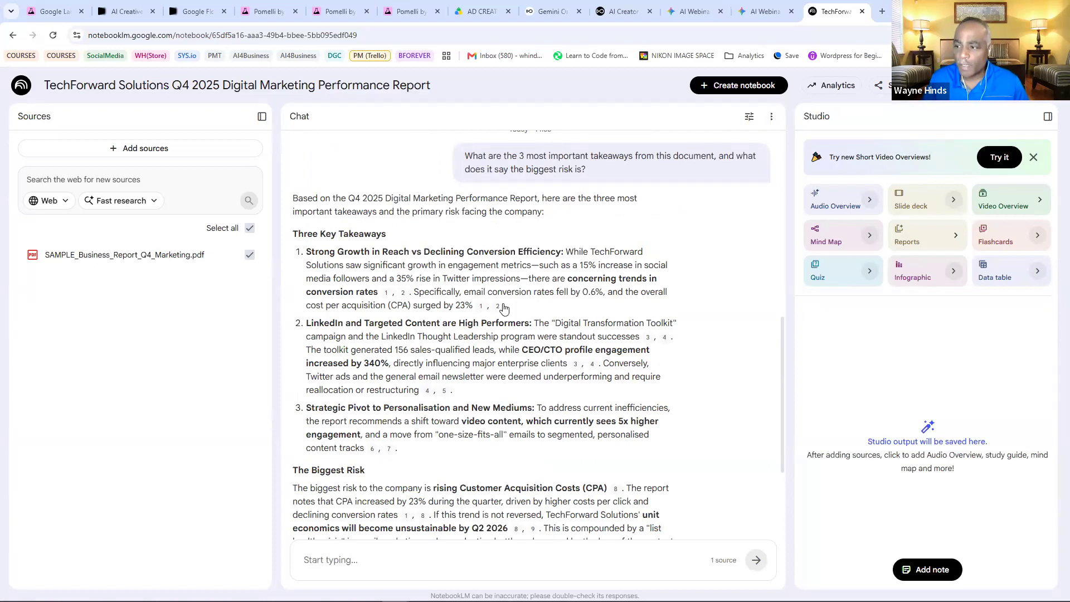
mouse_move(498, 311)
mouse_move(399, 298)
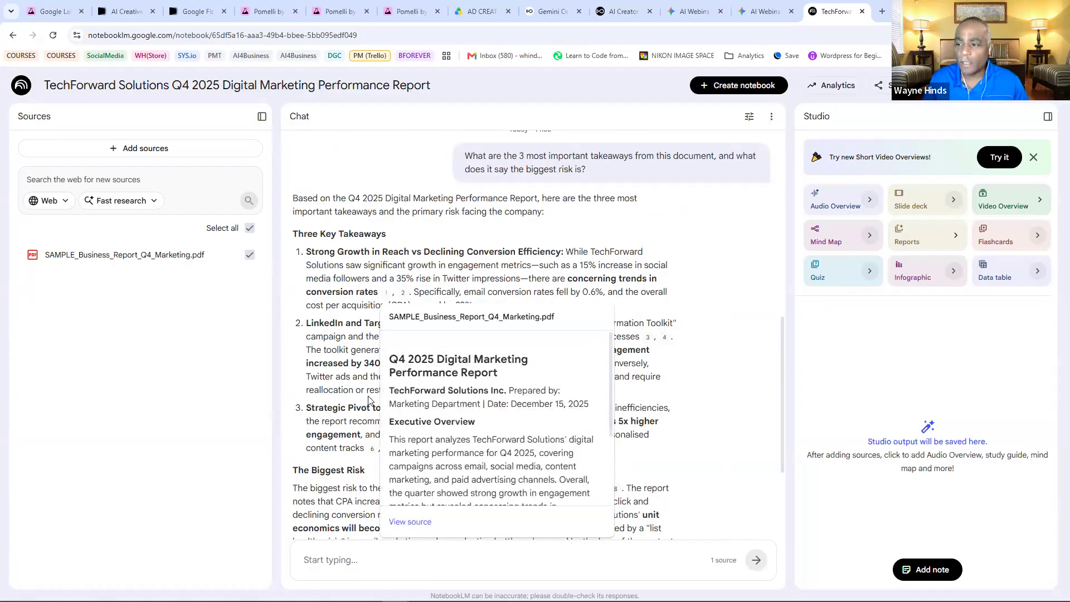
scroll(357, 382, down, 2)
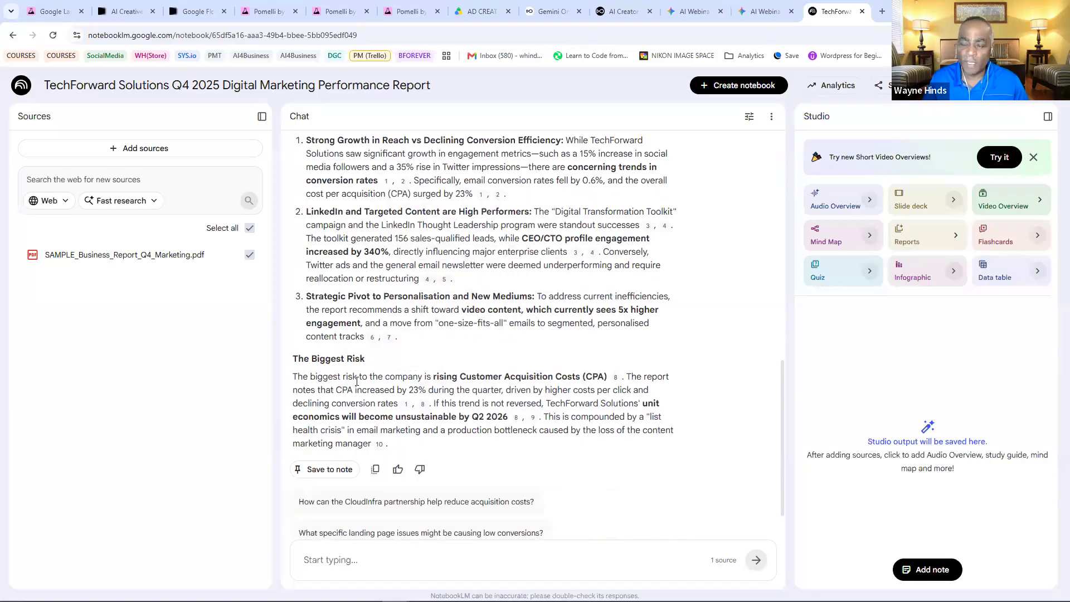
Step: Open the report passage cited for the underperforming Twitter ads and email newsletter, and compare it with the chat answer
scroll(355, 382, up, 1)
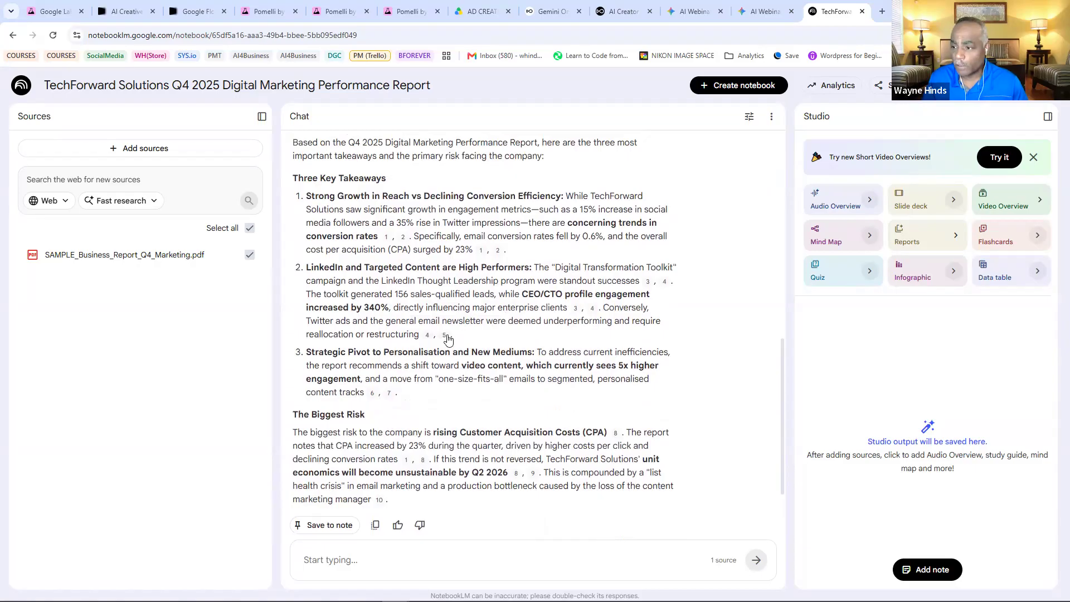
mouse_move(445, 335)
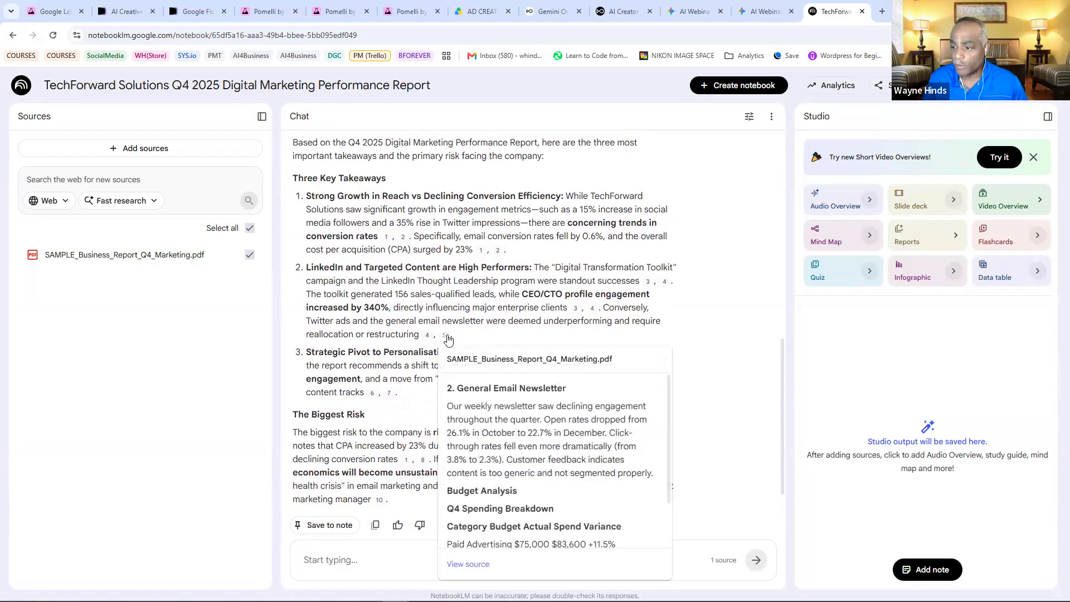
click(476, 565)
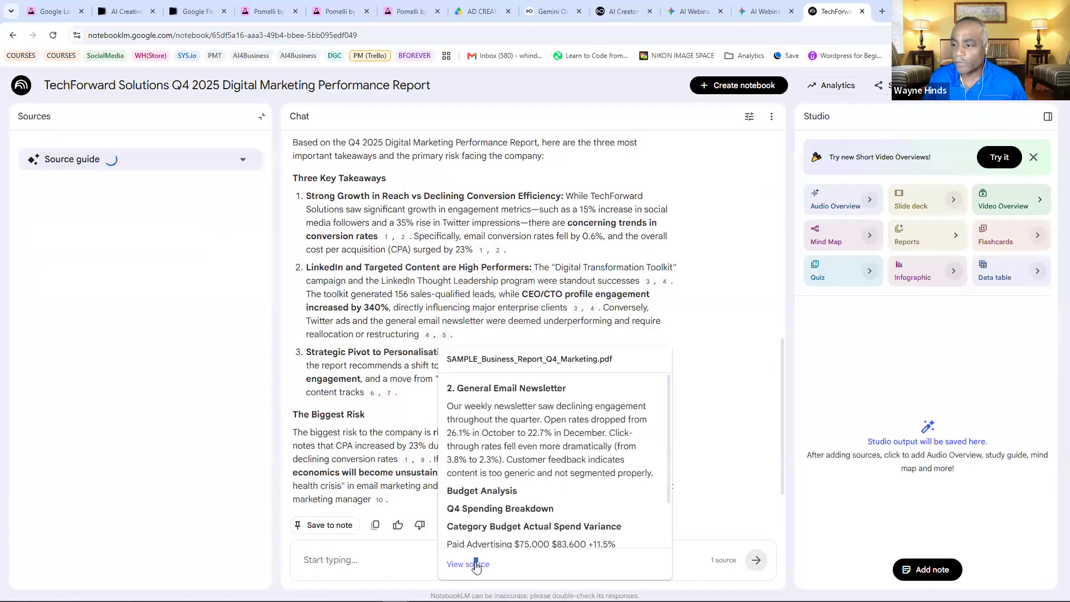
scroll(134, 407, down, 3)
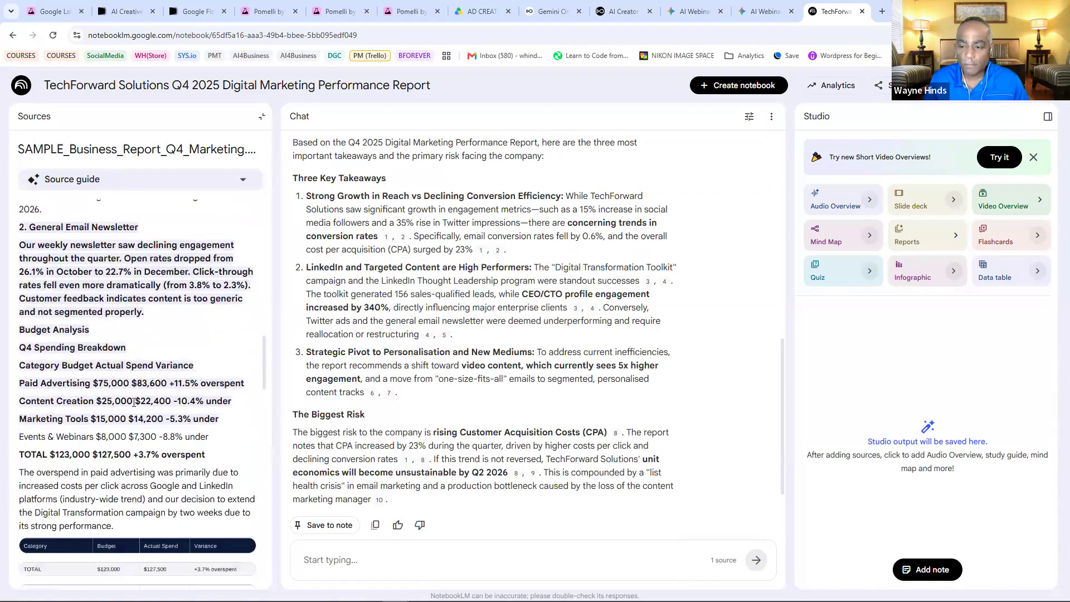
scroll(133, 403, down, 10)
scroll(134, 403, up, 10)
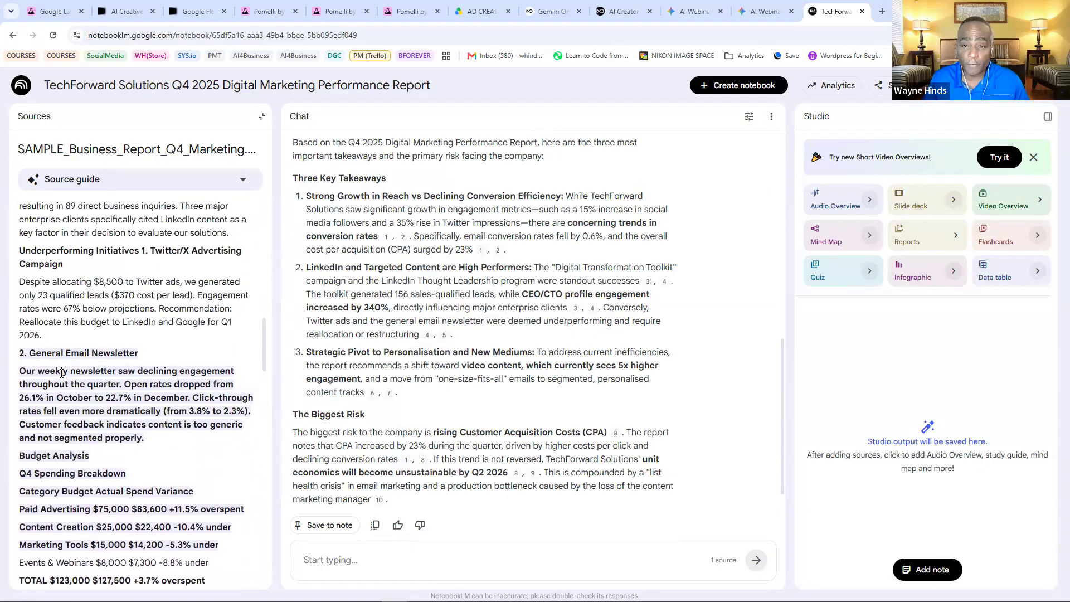
scroll(177, 342, up, 3)
scroll(401, 337, up, 4)
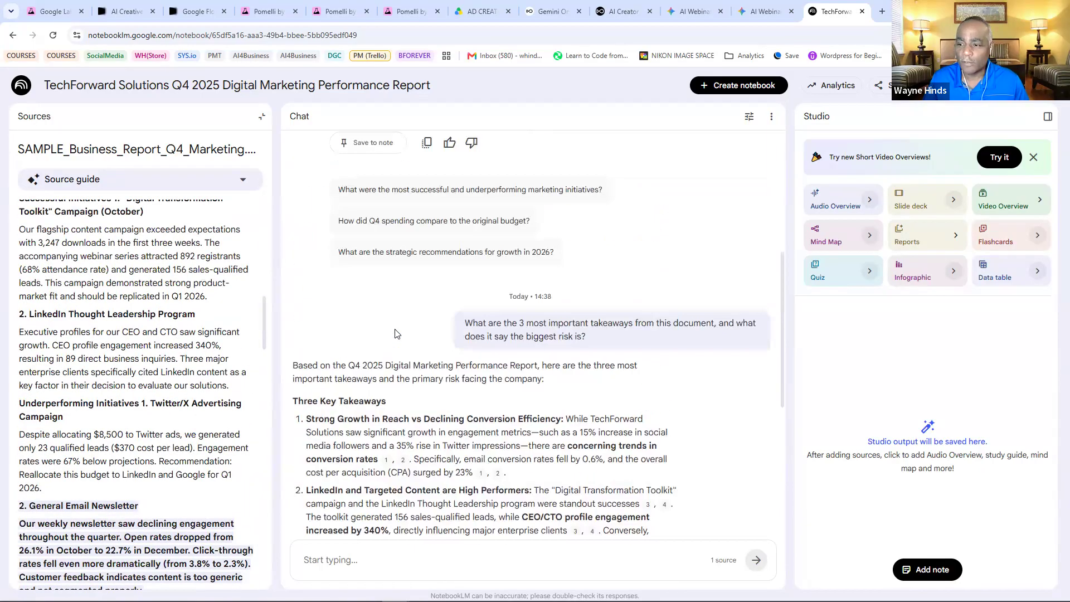
scroll(434, 377, down, 5)
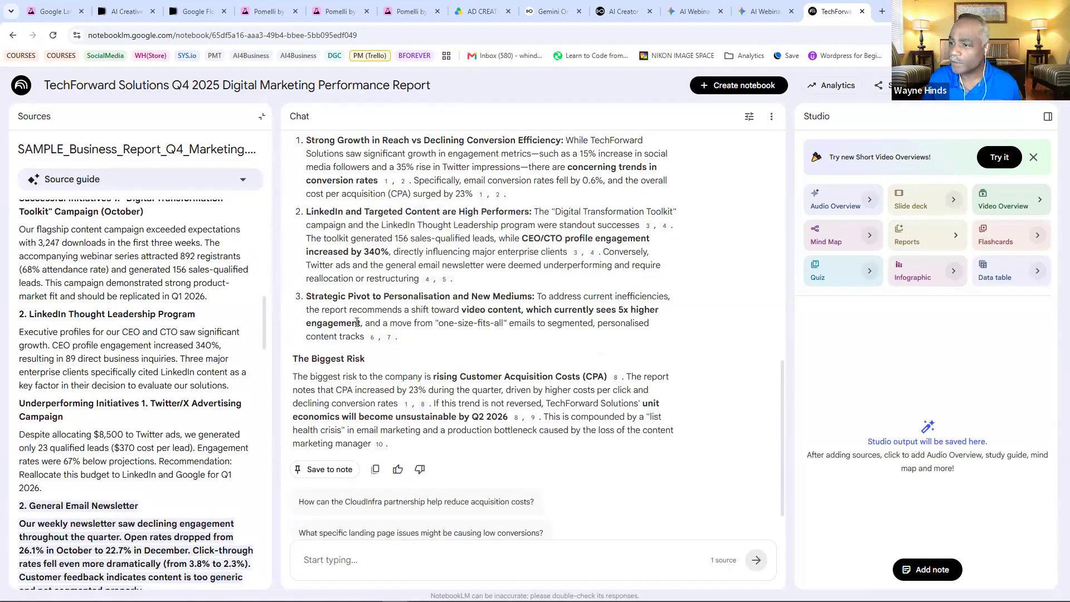
scroll(505, 314, up, 6)
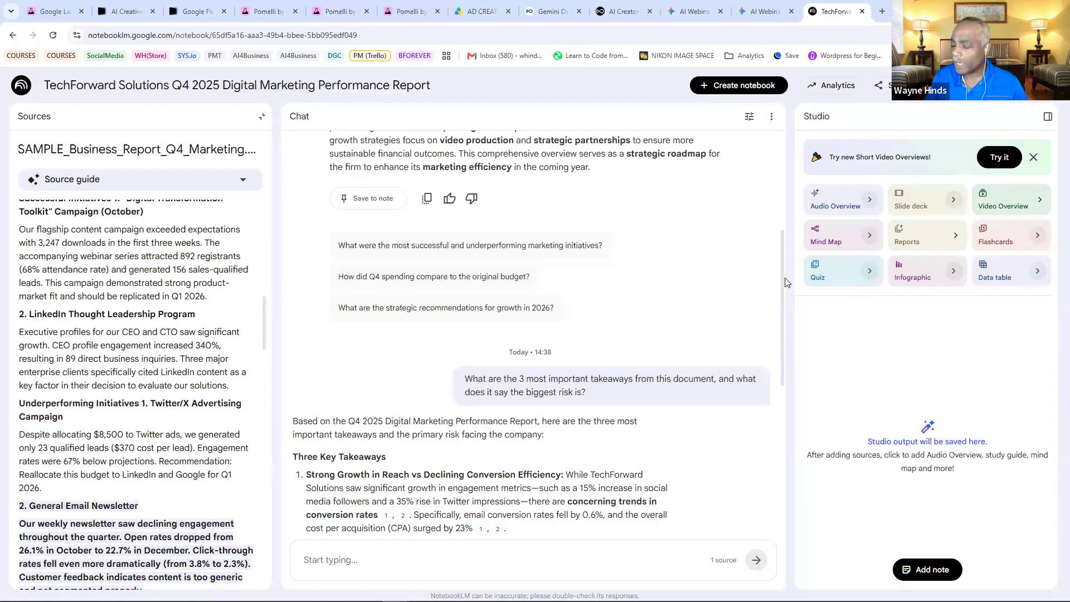
Step: Examine the Audio Overview customisation options, including the available languages and the source selection, and close them without generating
click(861, 202)
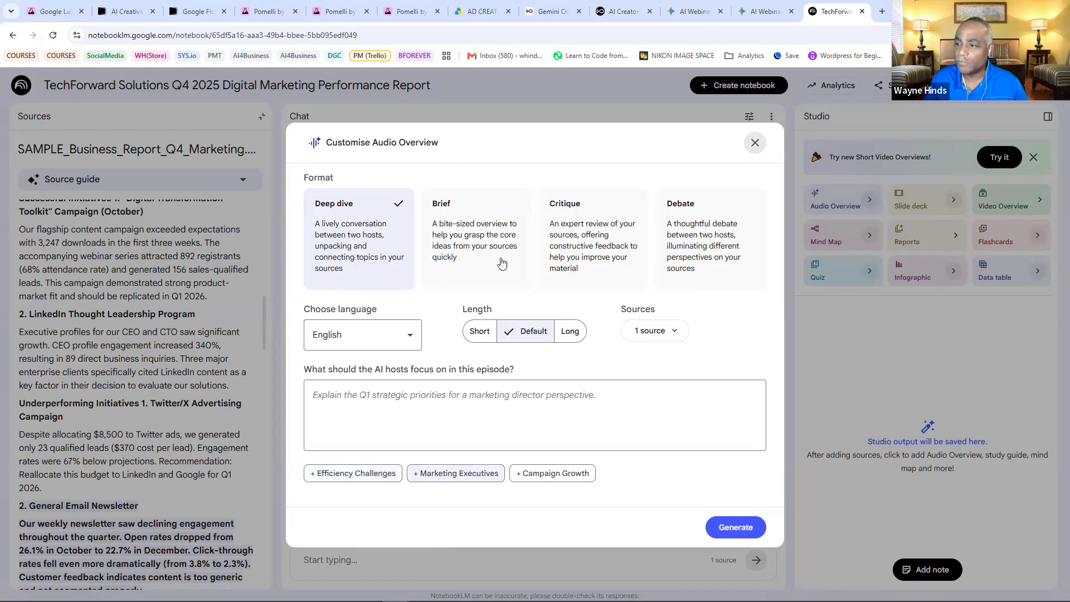
click(411, 336)
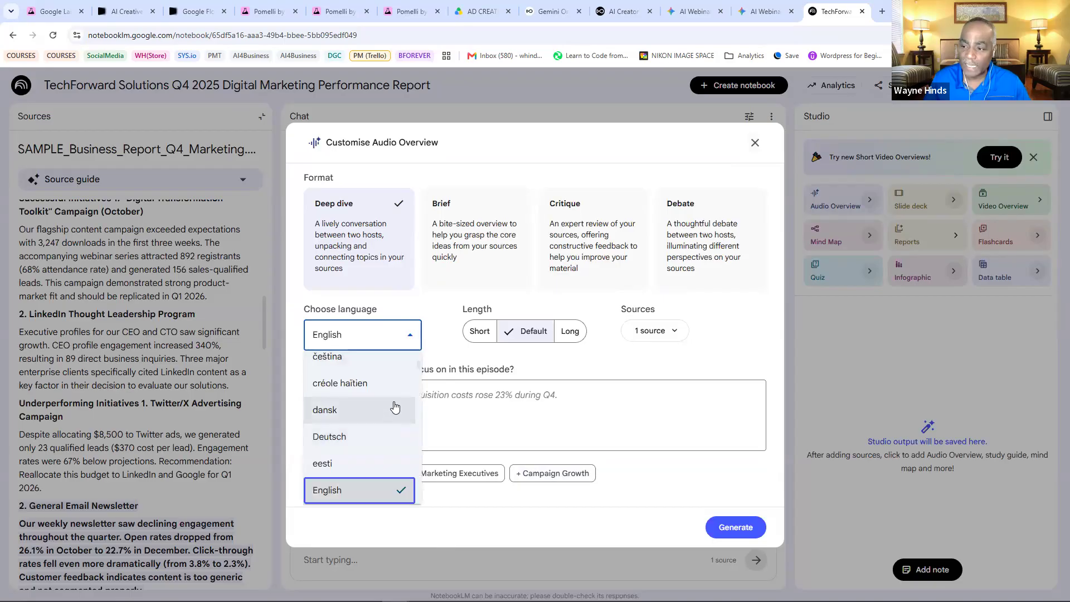
scroll(394, 406, down, 3)
click(429, 304)
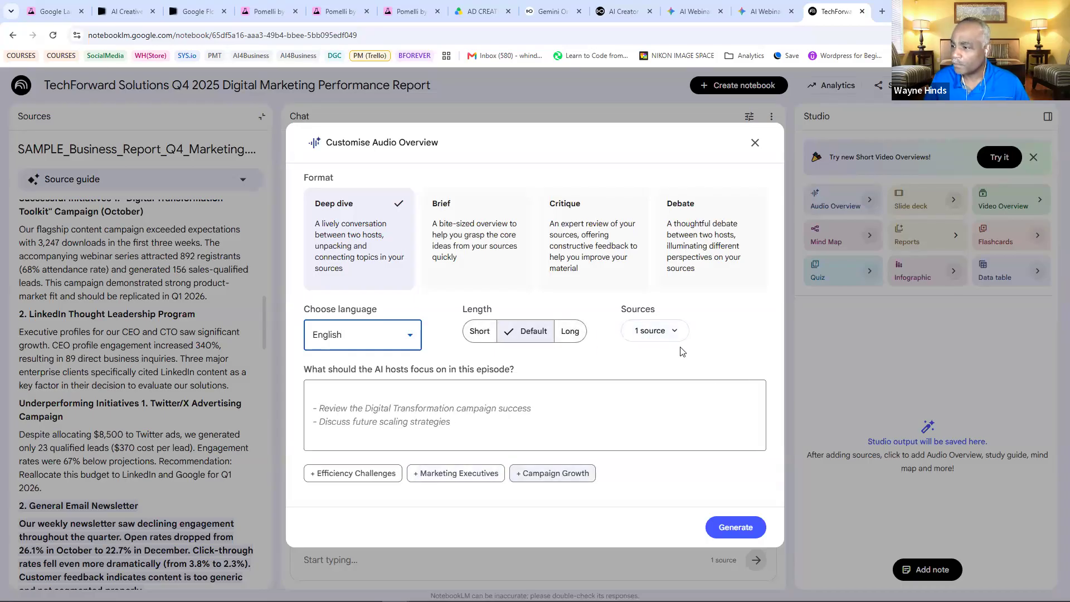
click(676, 333)
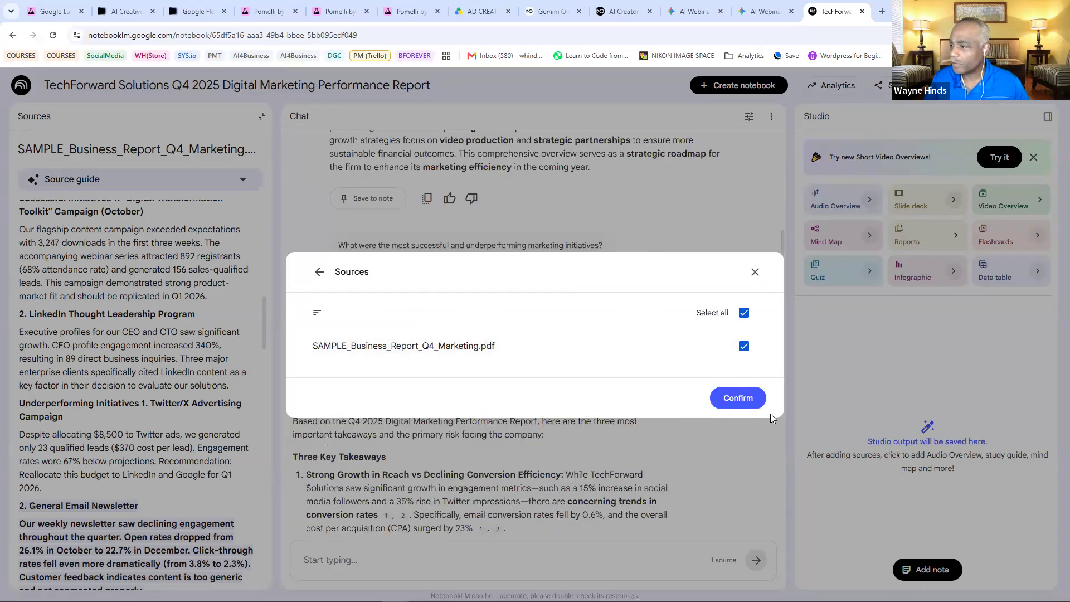
click(755, 272)
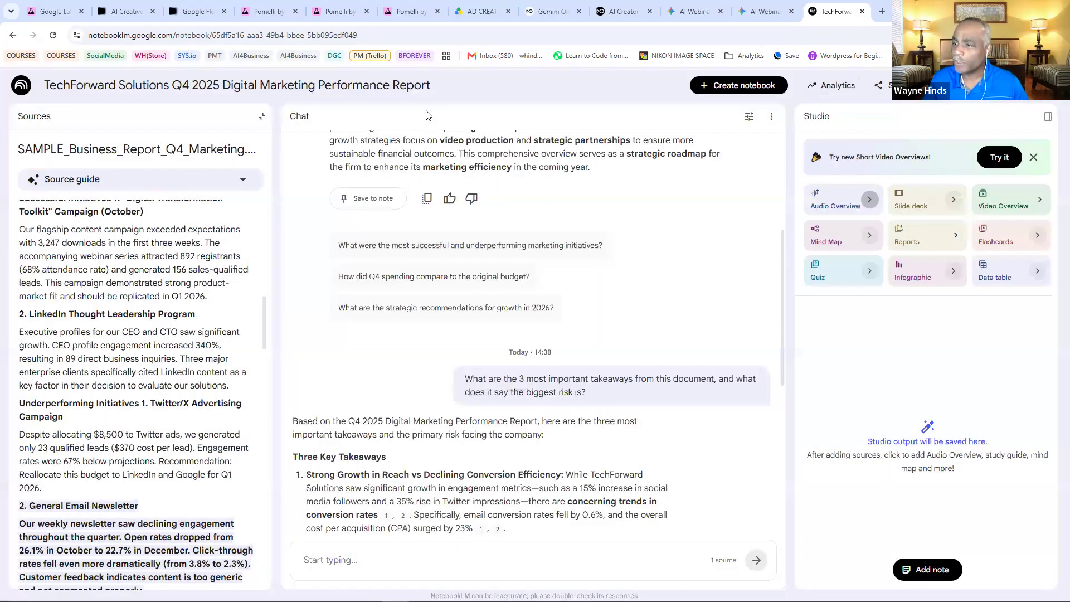
Step: Generate a Deep dive Audio Overview of the report in English at the default length
scroll(734, 262, up, 2)
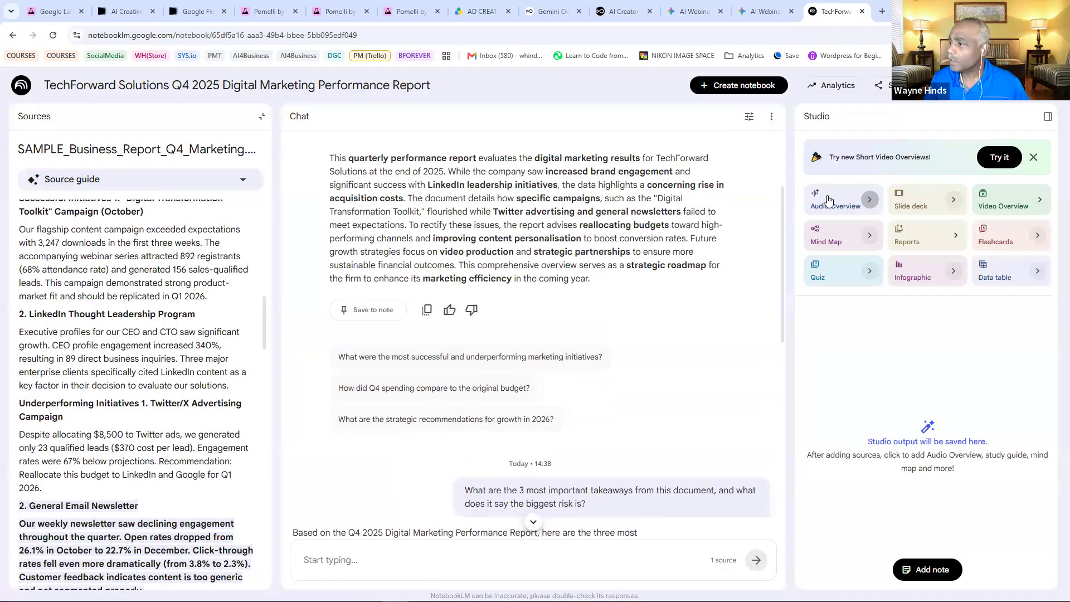
click(871, 200)
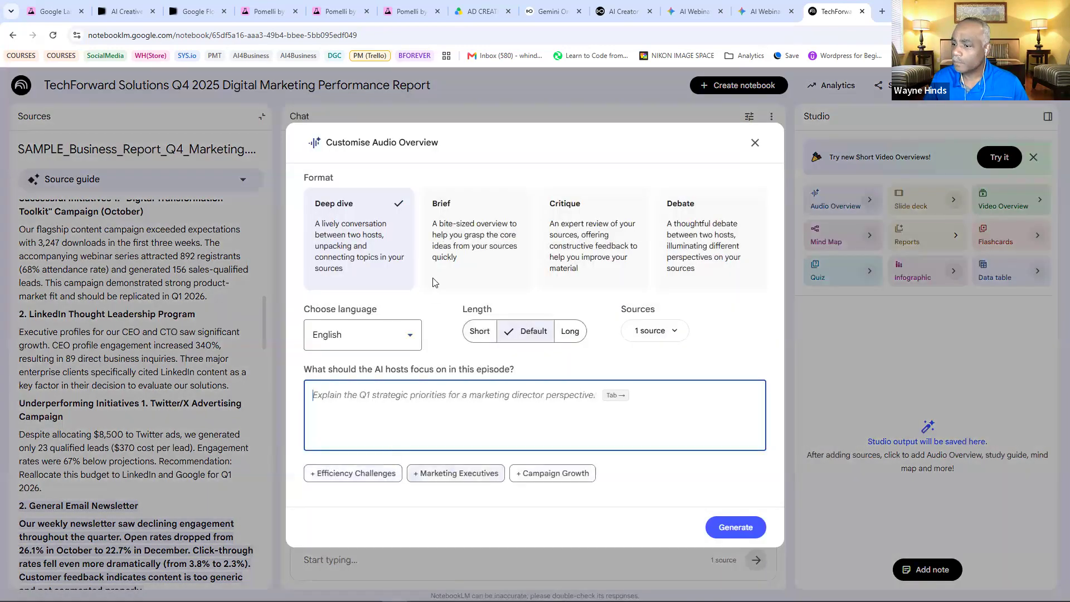
click(736, 530)
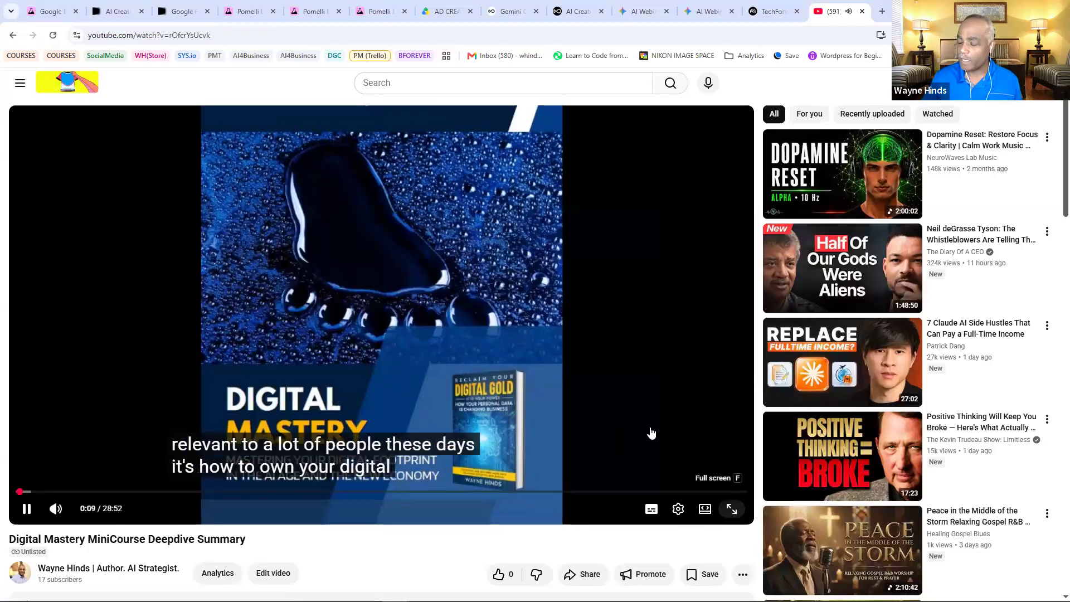
Step: Play the Digital Mastery MiniCourse Deepdive Summary video on YouTube in full screen
double_click(342, 312)
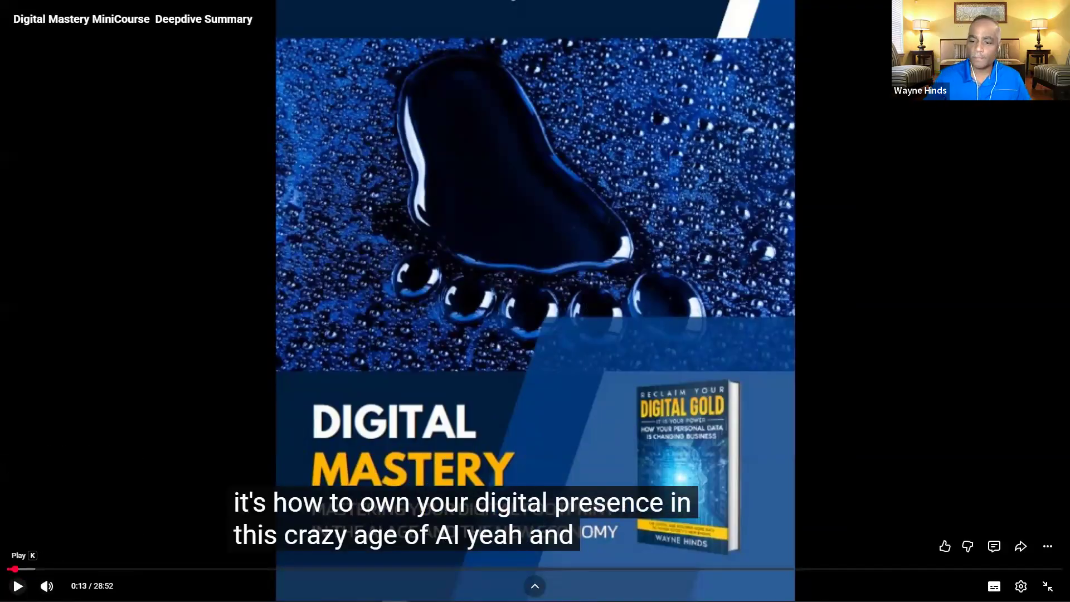
click(18, 586)
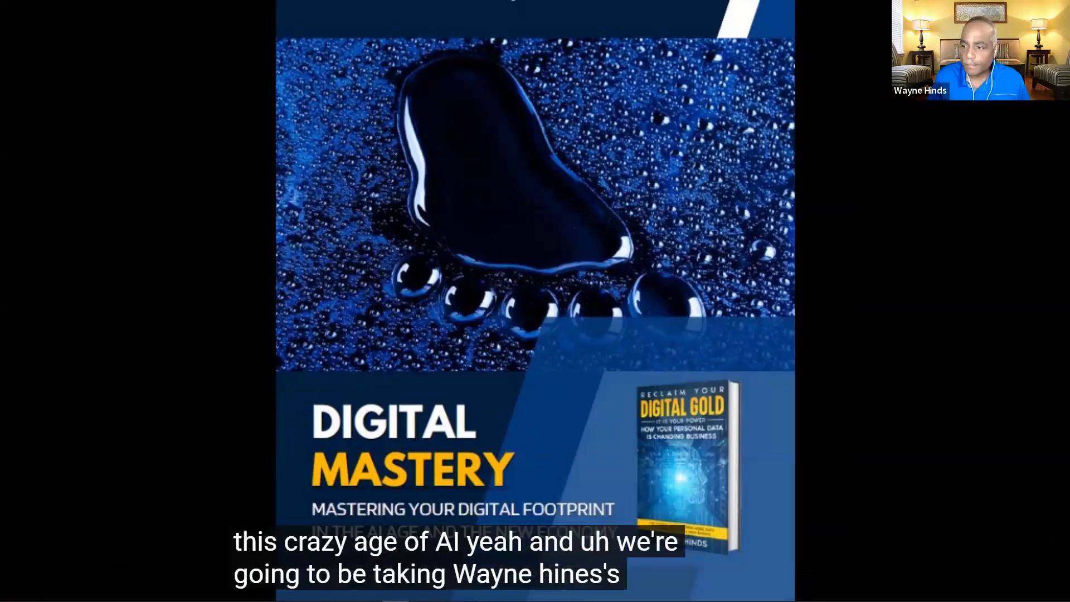
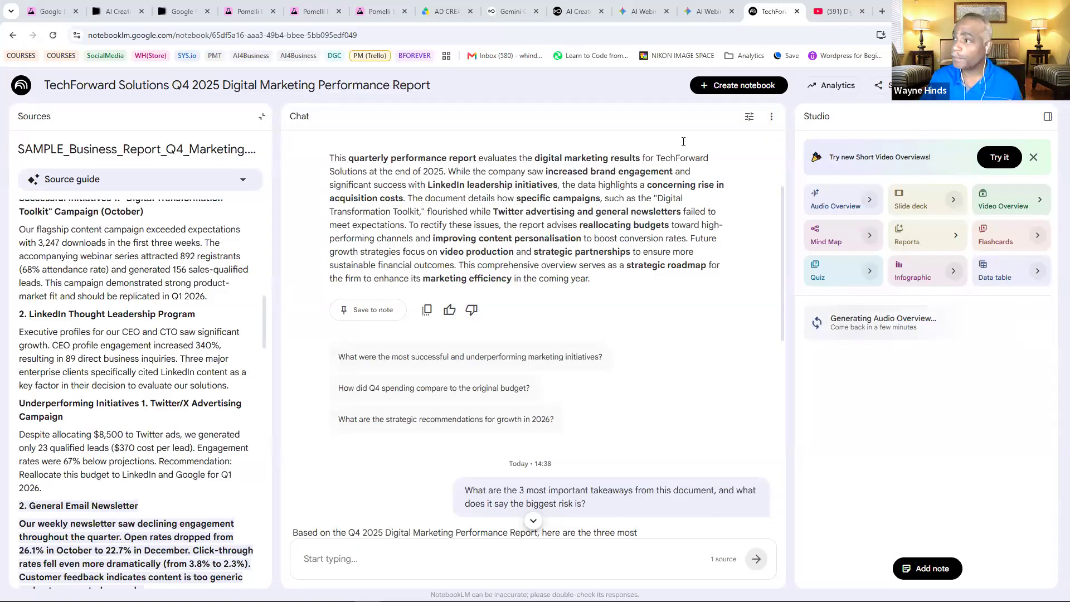
Step: Switch to the Gemini chat and review the generated webinar banner, the headshot and the bookshelf-and-desk image
click(718, 15)
scroll(634, 354, up, 6)
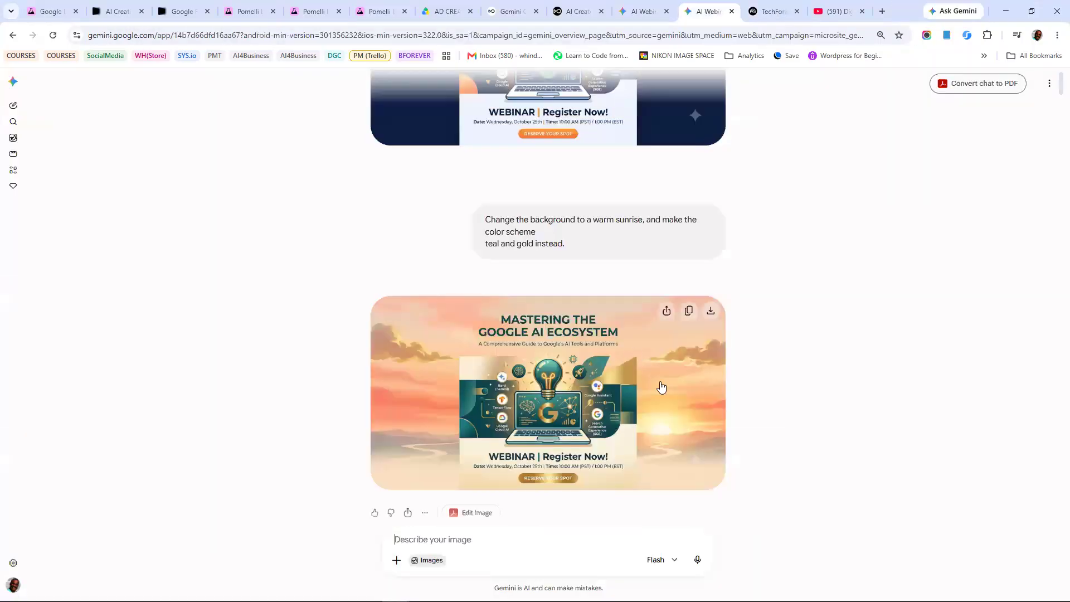
scroll(660, 384, down, 13)
scroll(660, 384, down, 2)
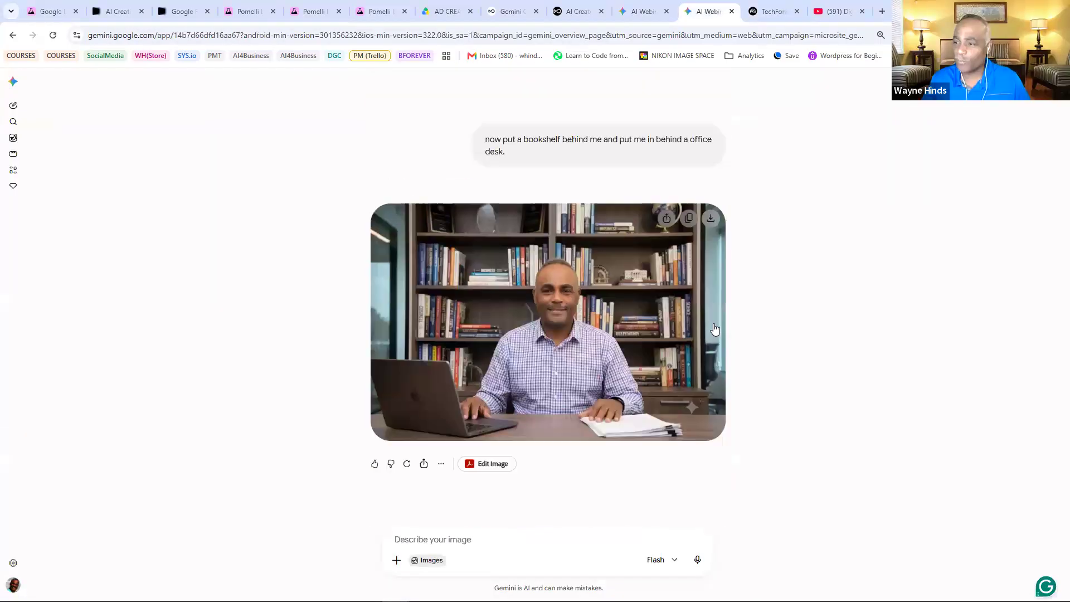
scroll(742, 306, up, 3)
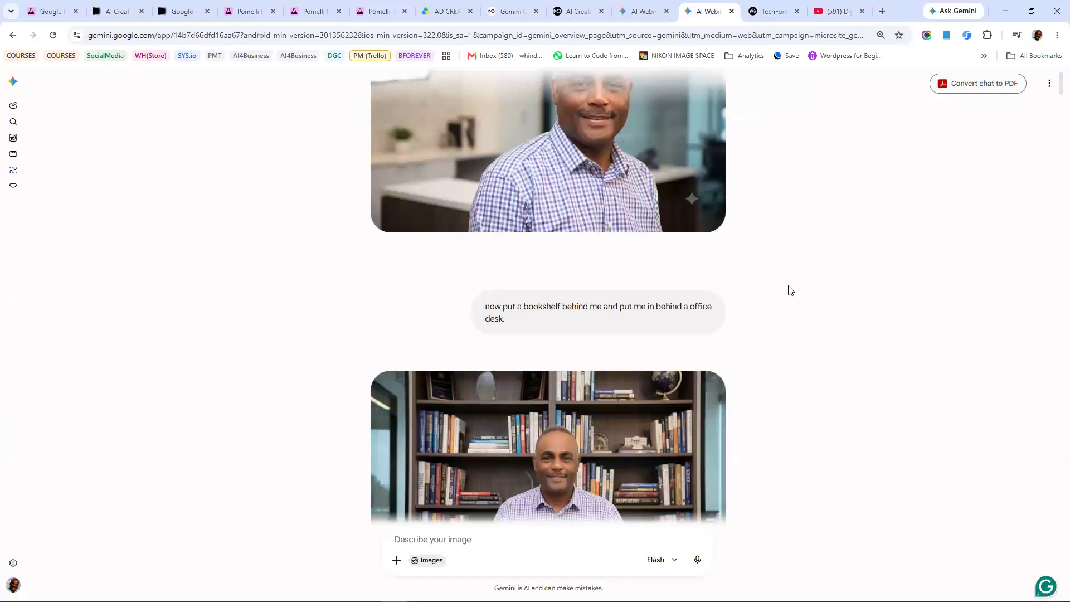
scroll(791, 291, down, 4)
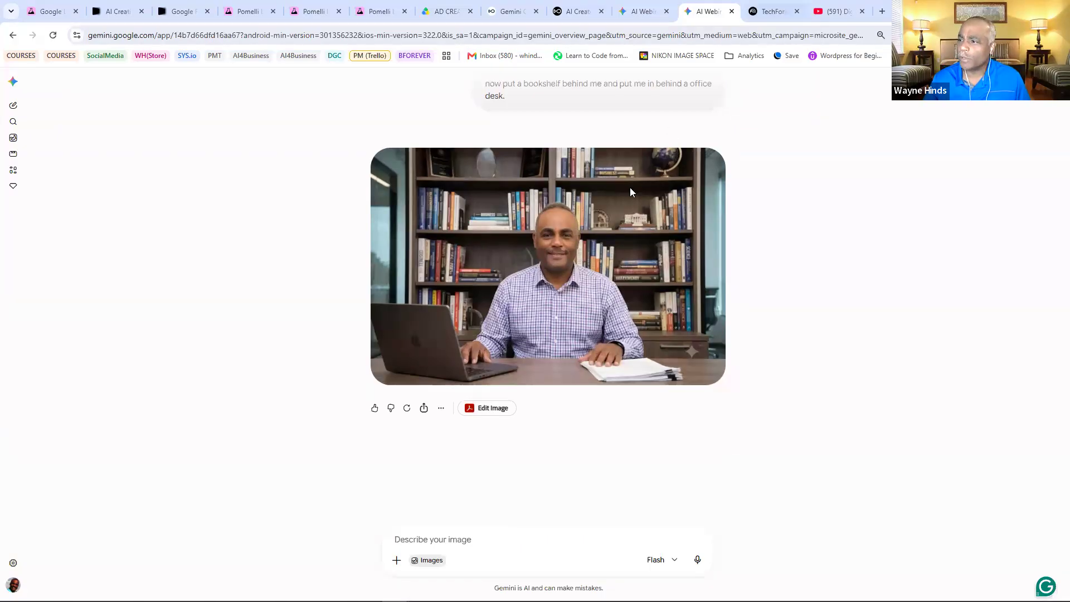
scroll(631, 193, up, 4)
scroll(682, 178, up, 2)
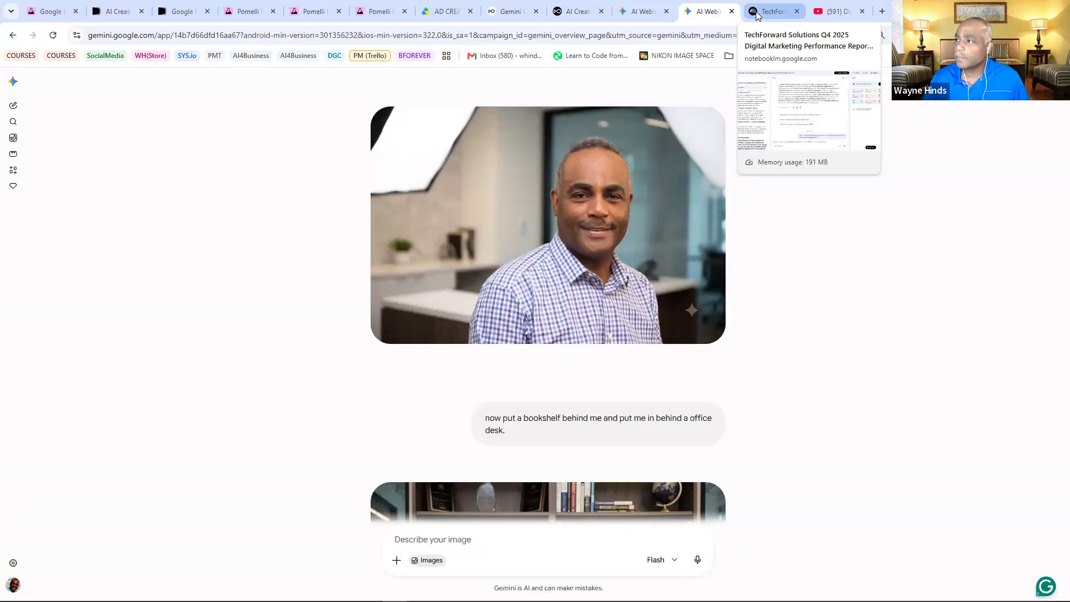
Step: Return to the NotebookLM notebook, play the generated Audio Overview for about one minute, and pause it
click(757, 15)
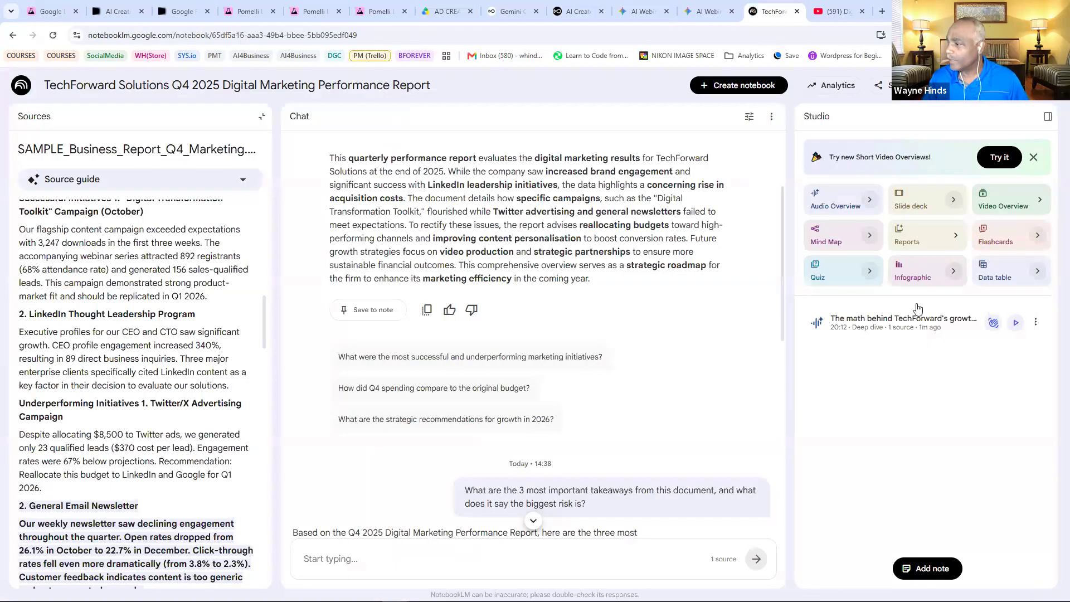
click(1017, 325)
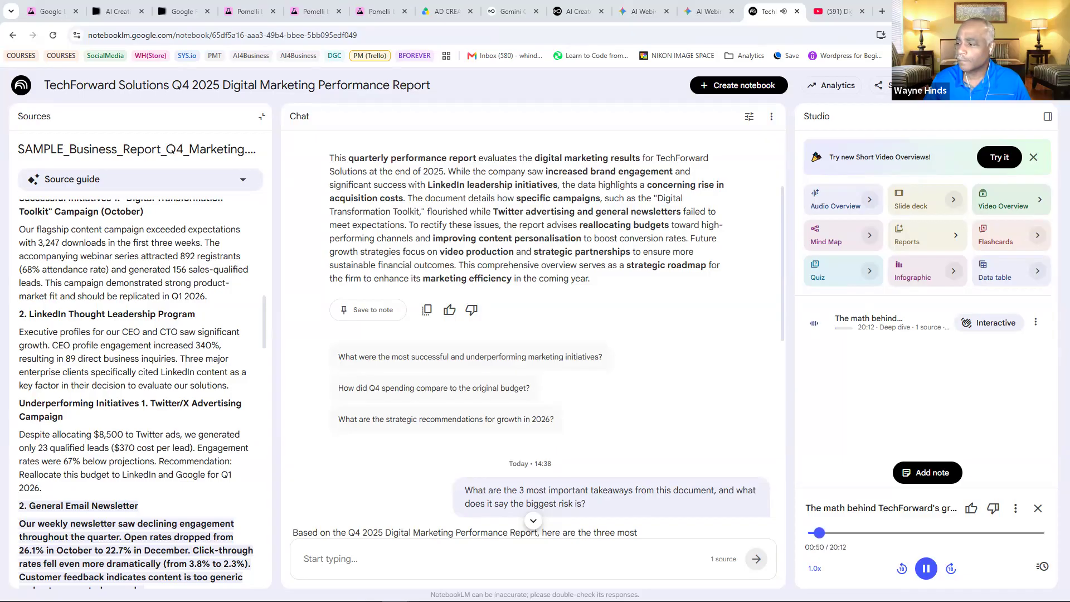
click(927, 568)
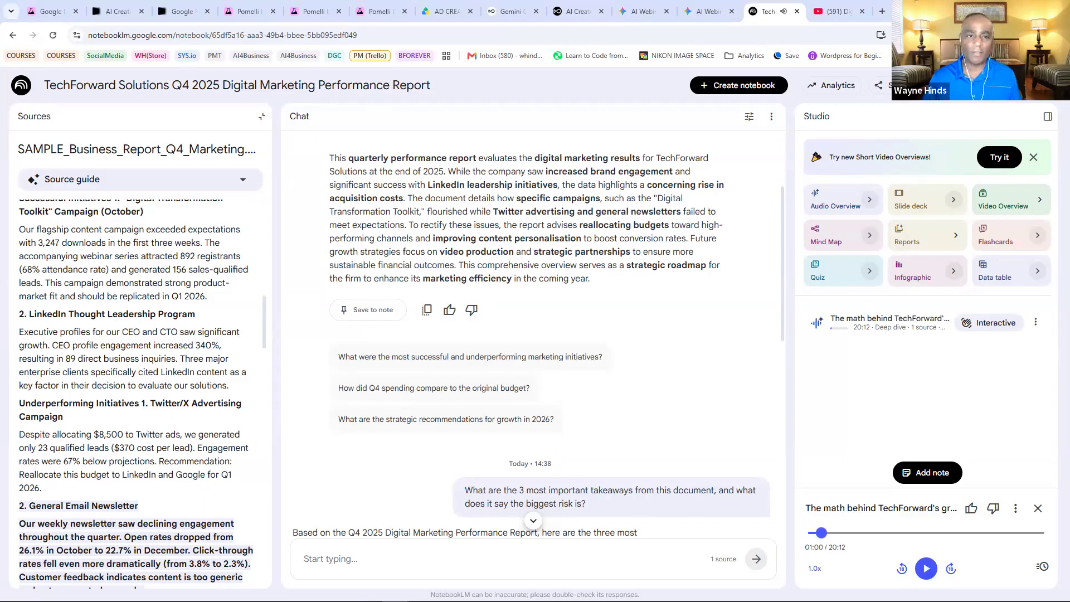